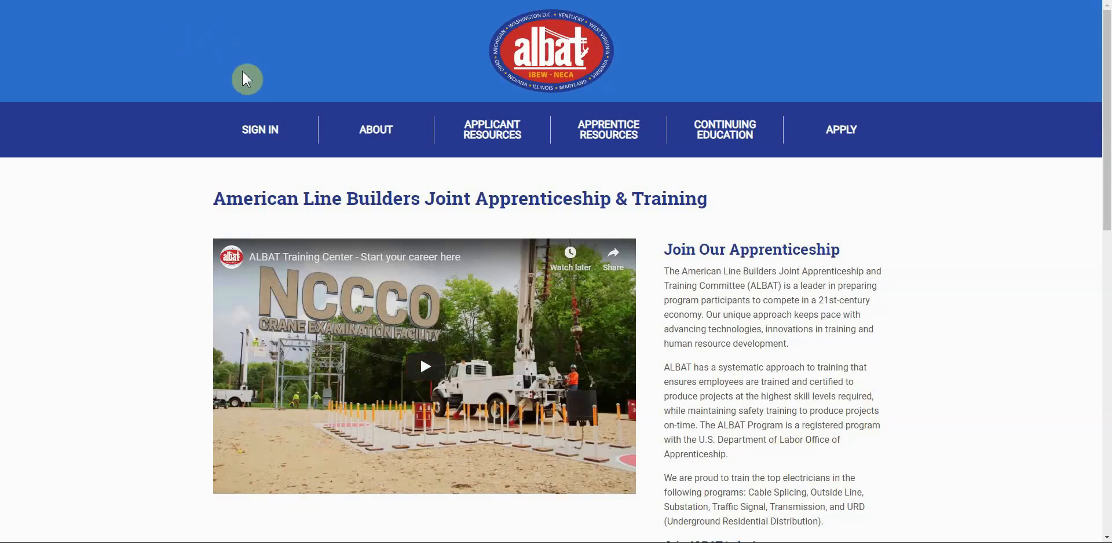
# Open the apprentice sign-in page from the ALBAT website and log in to Unit4 Business World with the filled-in credentials
pyautogui.moveTo(253, 129)
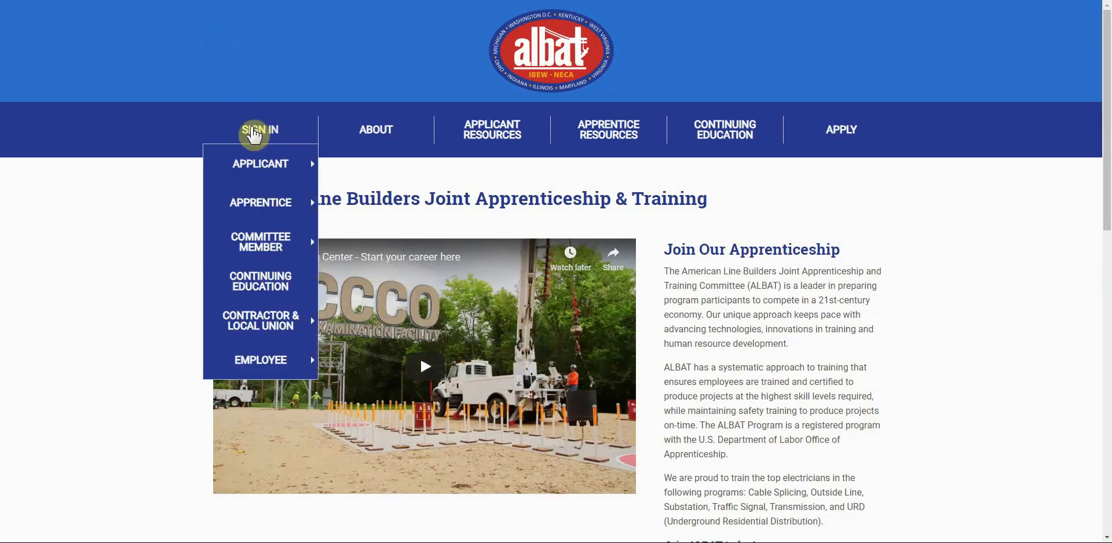
pyautogui.moveTo(259, 198)
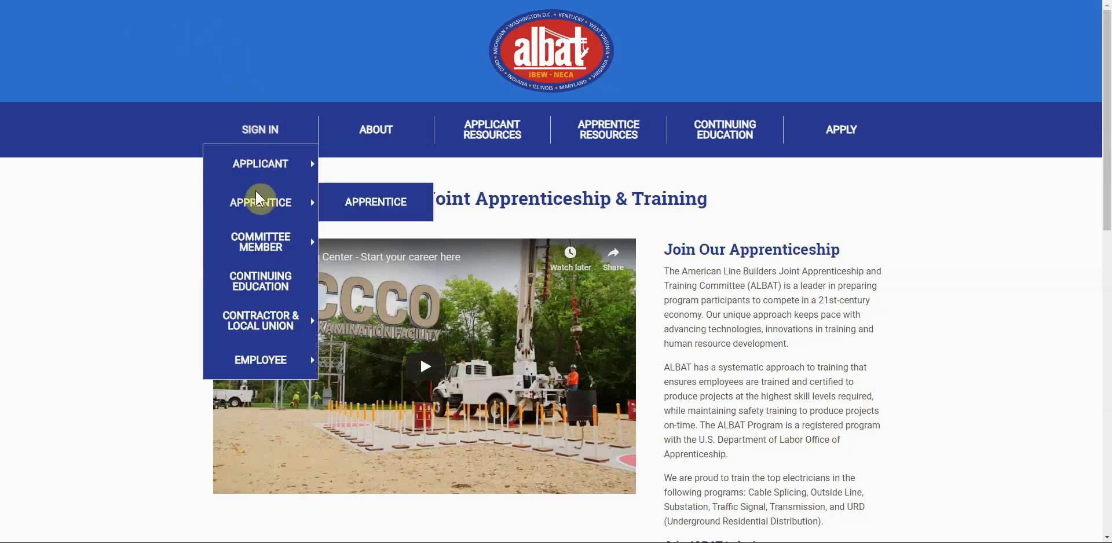
pyautogui.click(370, 202)
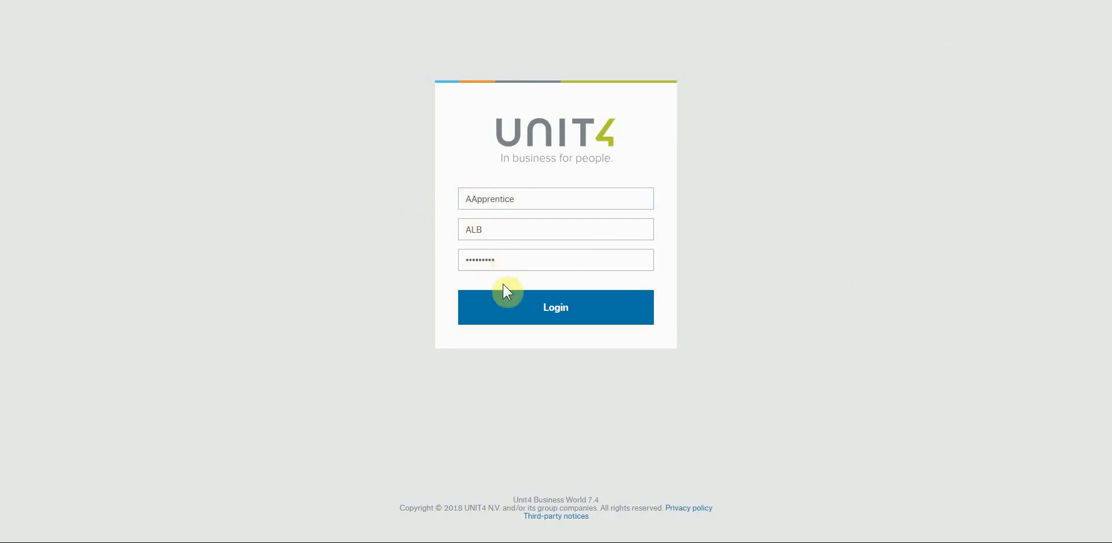
pyautogui.click(573, 308)
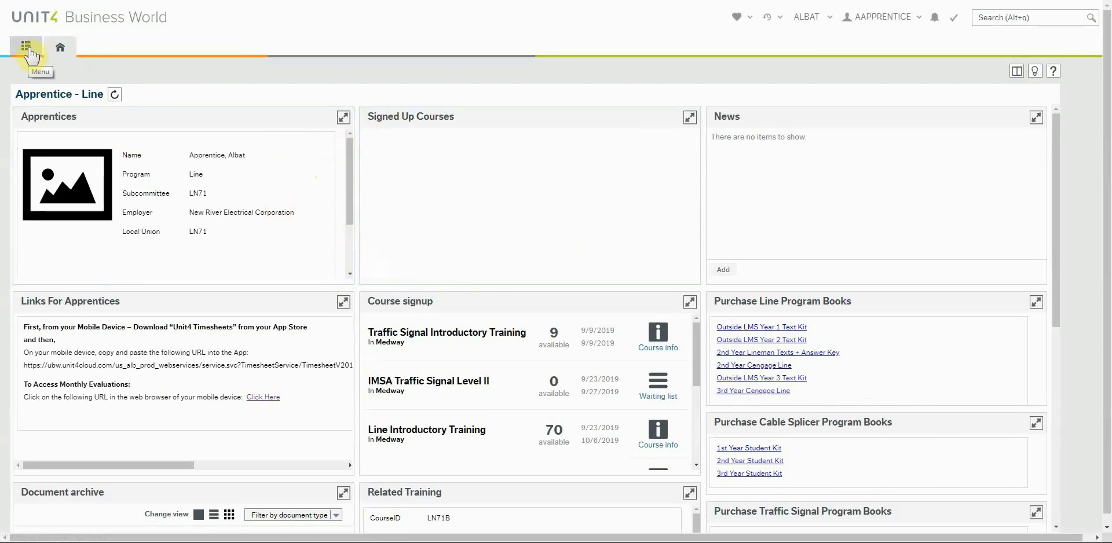
# Open the standard timesheet and set its date in period to 8/1/2019
pyautogui.click(29, 53)
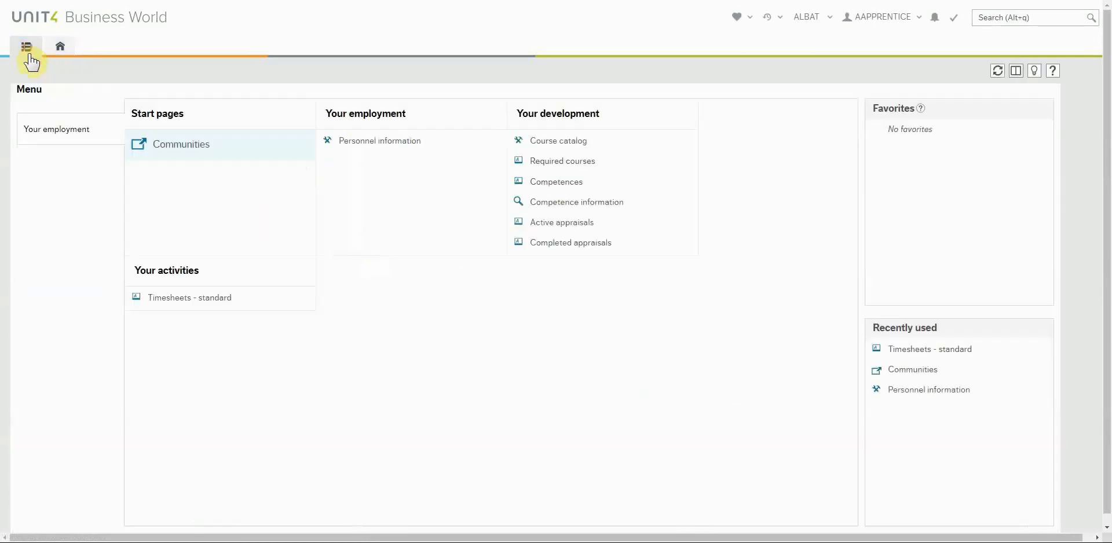
pyautogui.click(177, 300)
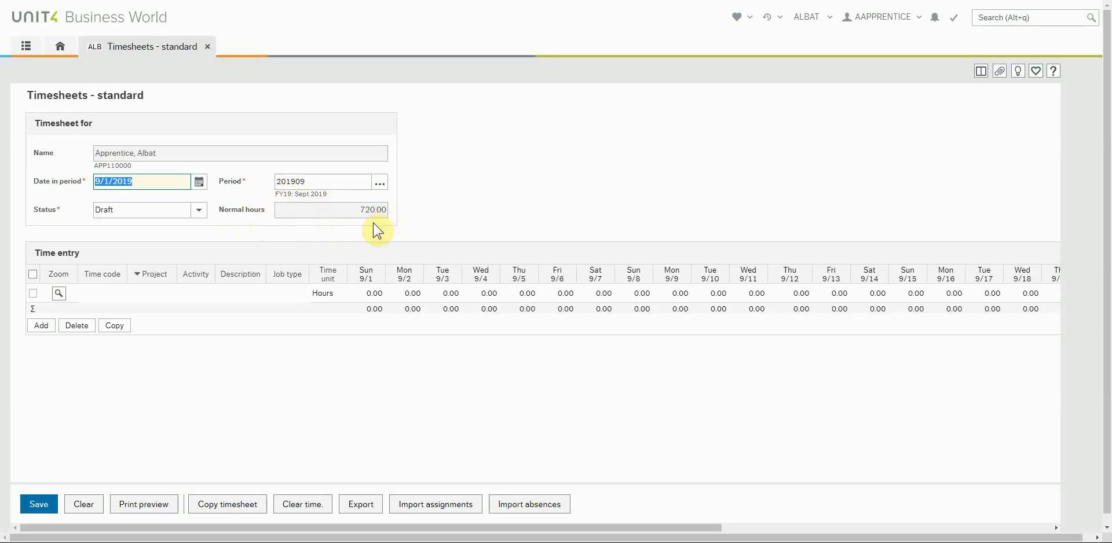
pyautogui.click(201, 183)
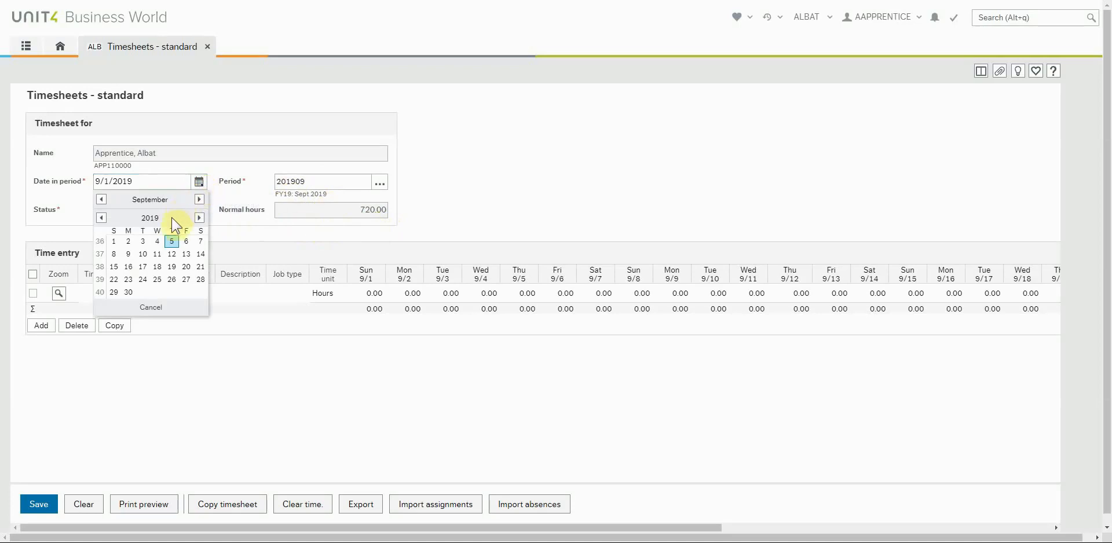
pyautogui.click(102, 199)
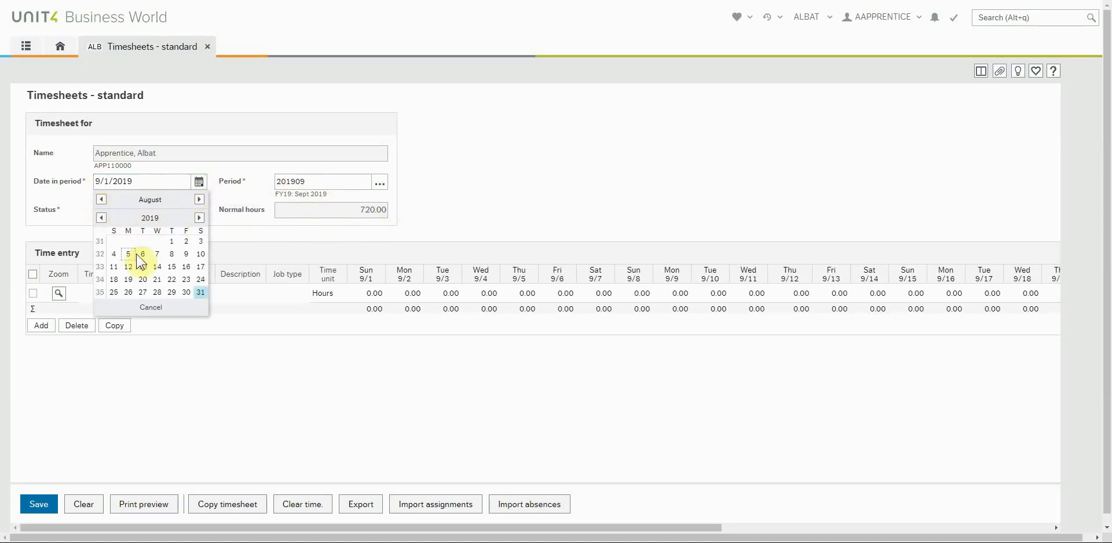
pyautogui.click(171, 243)
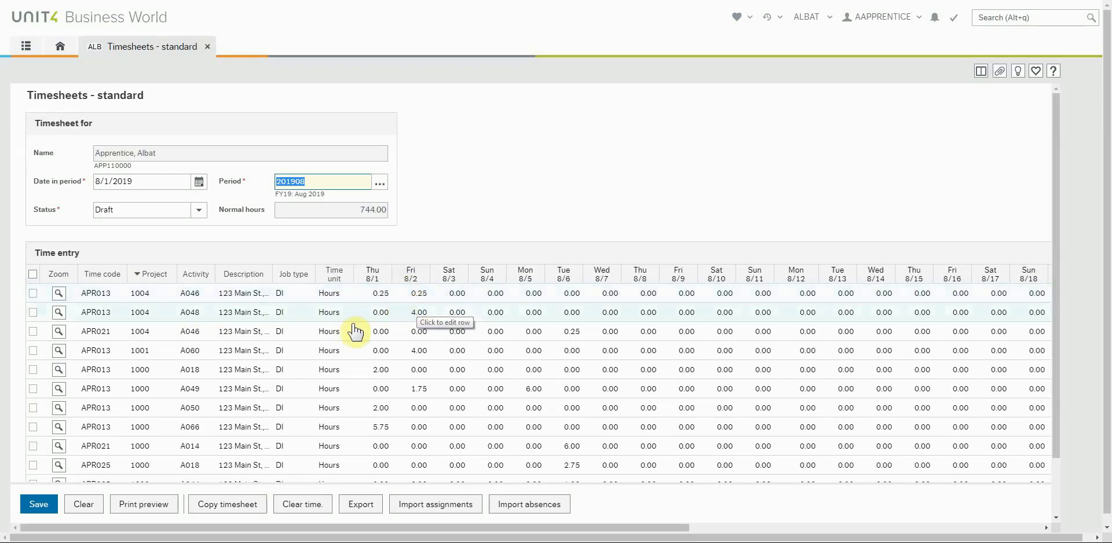
# Add a time entry row and set its time code to APR022 (Distr, Ovhd, 1-ph, Energized, Maint)
pyautogui.scroll(-2, 310, 335)
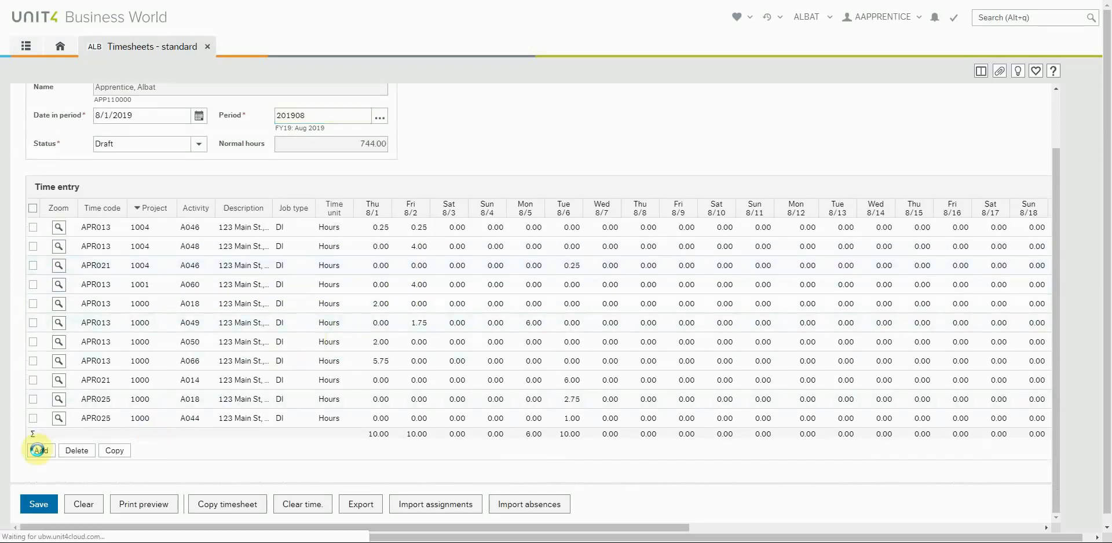
pyautogui.click(37, 450)
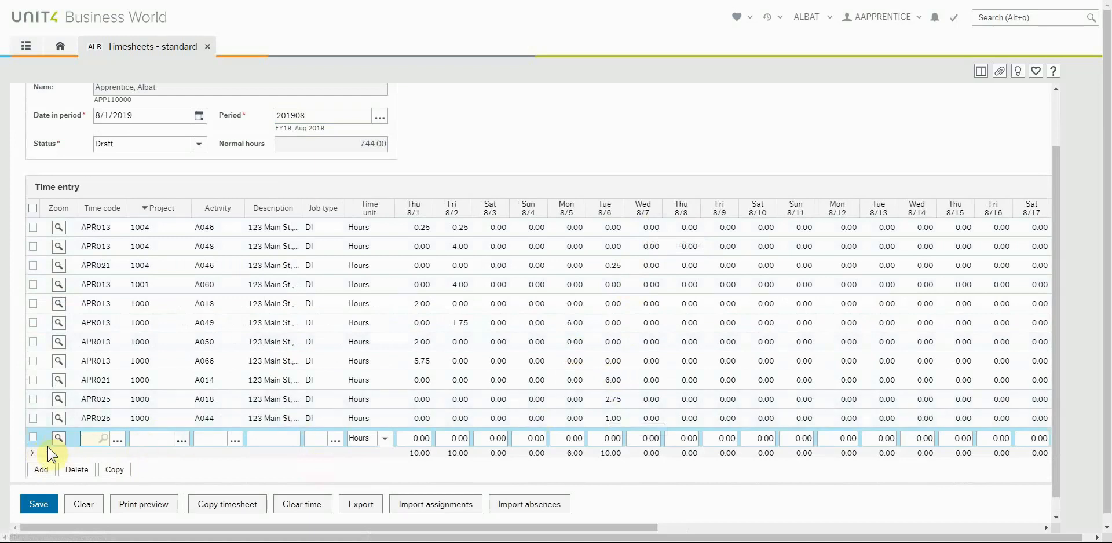
pyautogui.click(90, 446)
pyautogui.press('space')
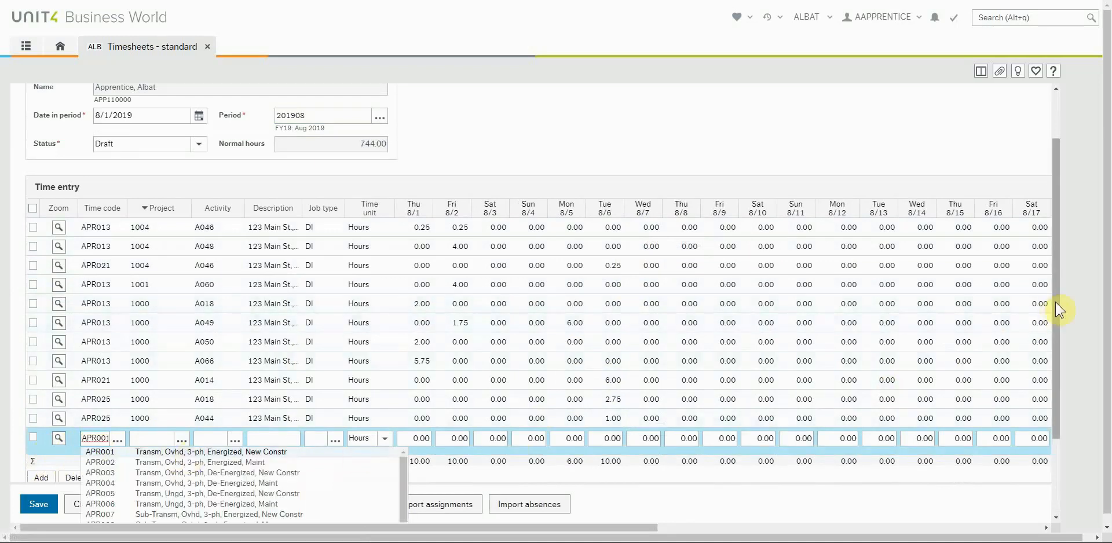
pyautogui.moveTo(1059, 310); pyautogui.dragTo(1080, 463)
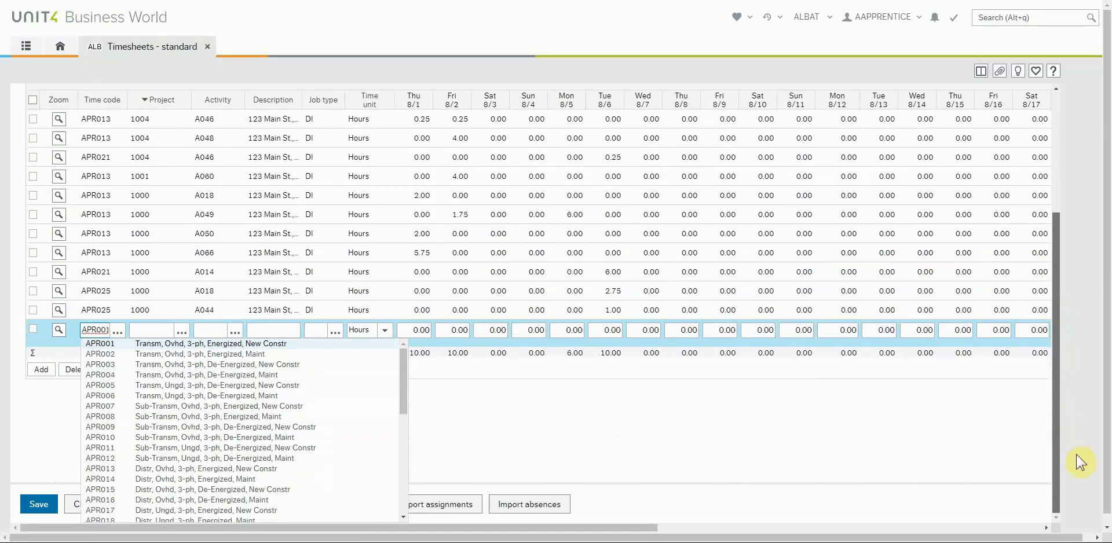
pyautogui.moveTo(402, 379); pyautogui.dragTo(429, 435)
pyautogui.moveTo(425, 461); pyautogui.dragTo(404, 439)
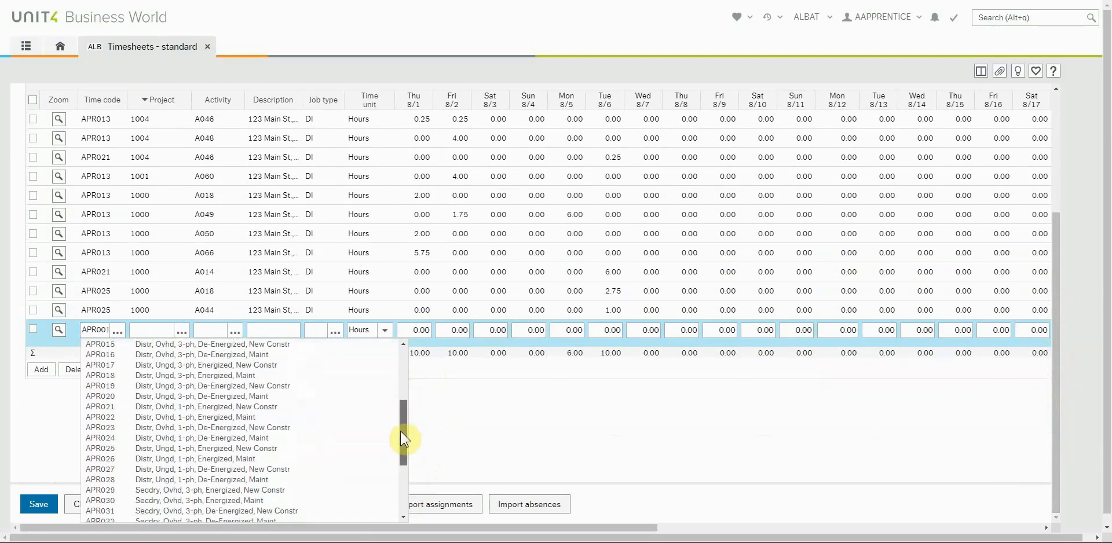
pyautogui.click(206, 418)
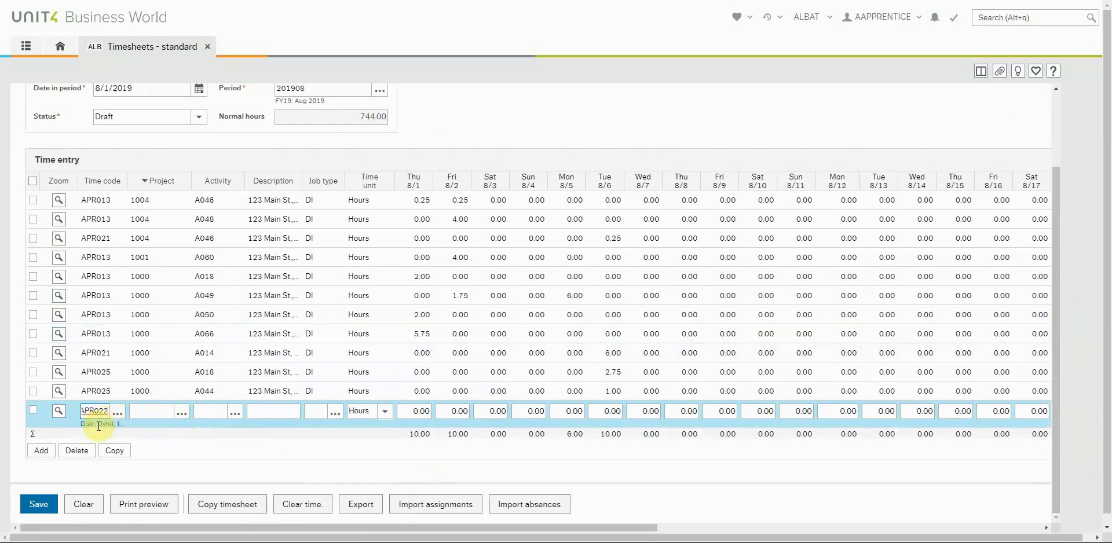
# Set the new row's project to 1000 (Aerial Equip Use) and its activity to A040 (Fixtures, Lighting)
pyautogui.click(143, 414)
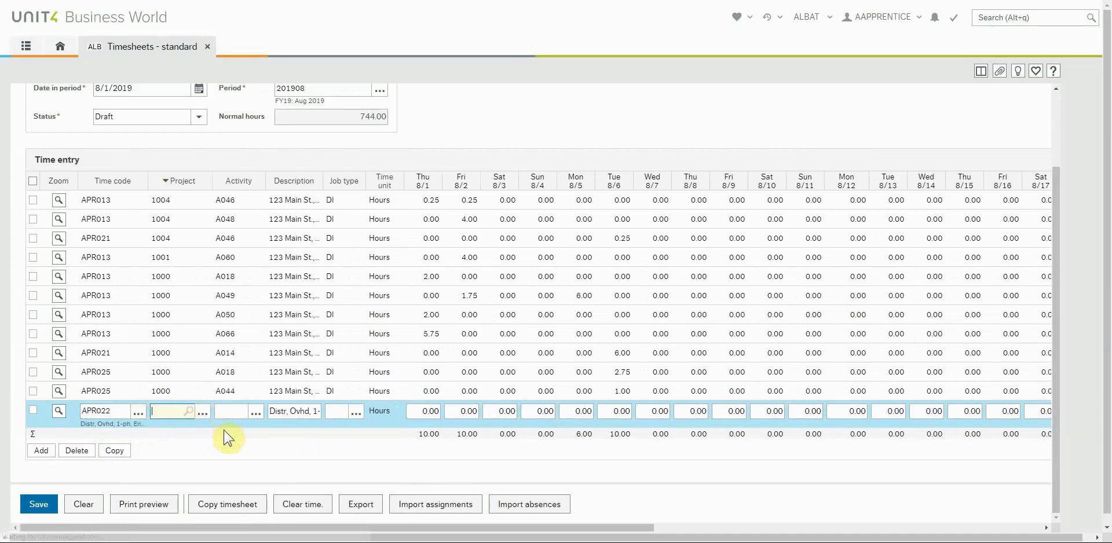
pyautogui.write('1000')
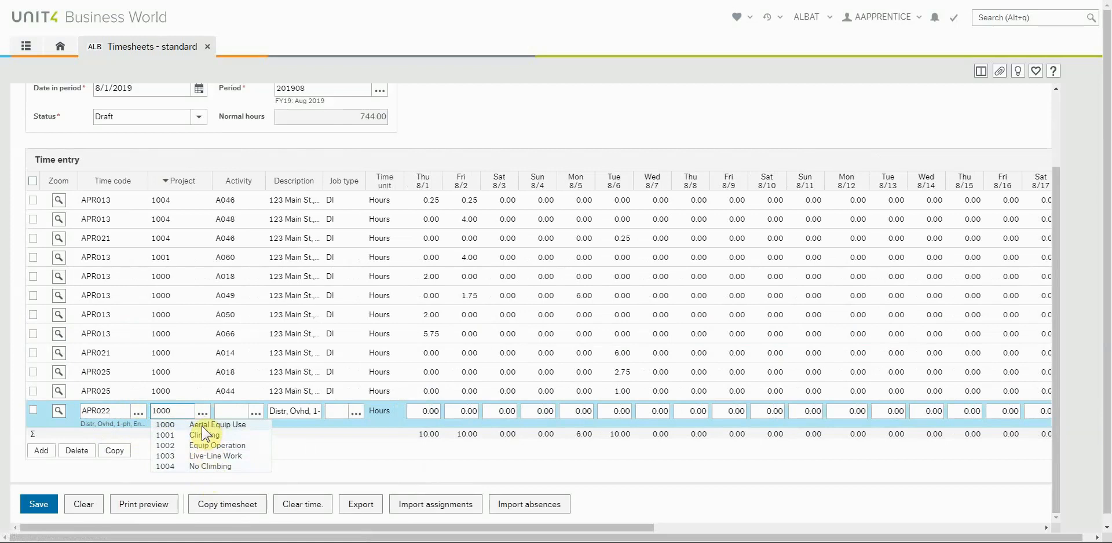
pyautogui.click(202, 428)
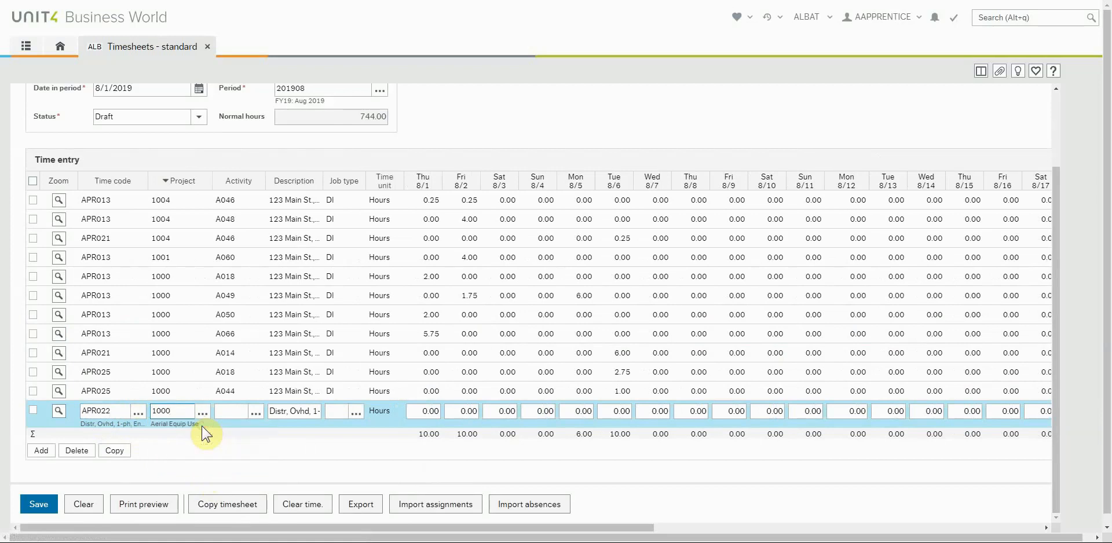
pyautogui.click(231, 412)
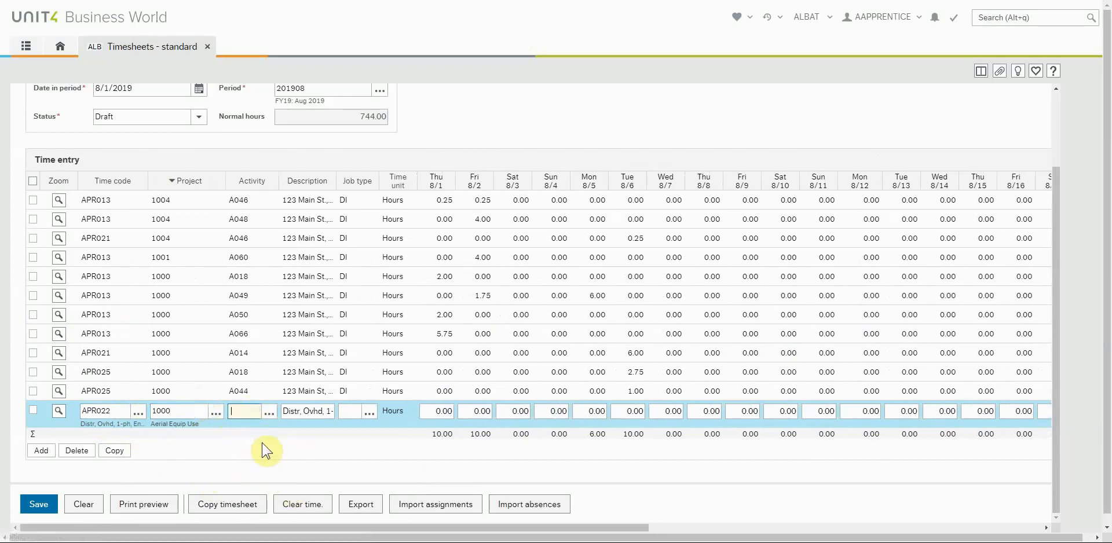
pyautogui.press('space')
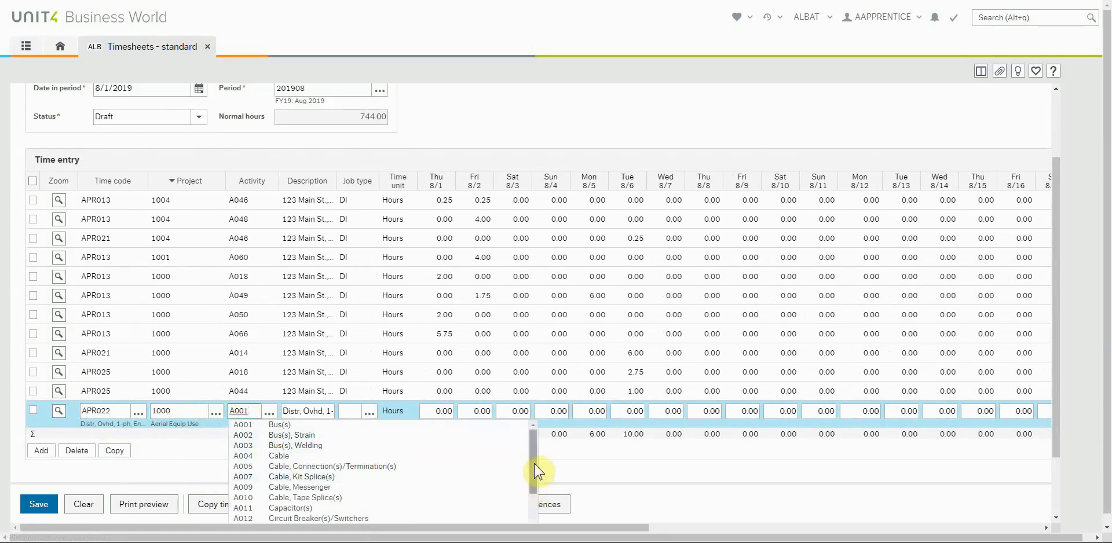
pyautogui.moveTo(534, 463); pyautogui.dragTo(530, 542)
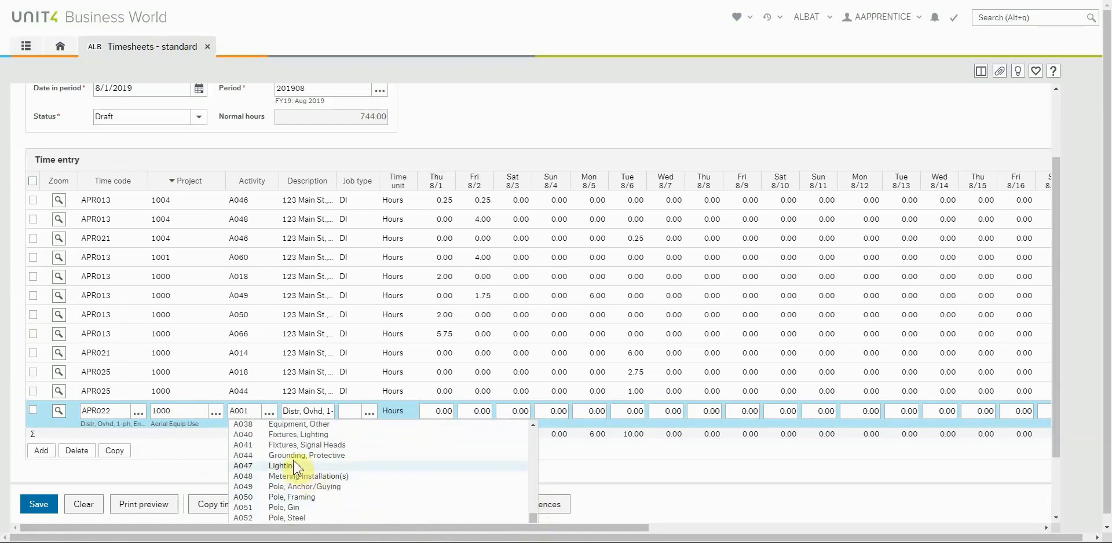
pyautogui.click(302, 435)
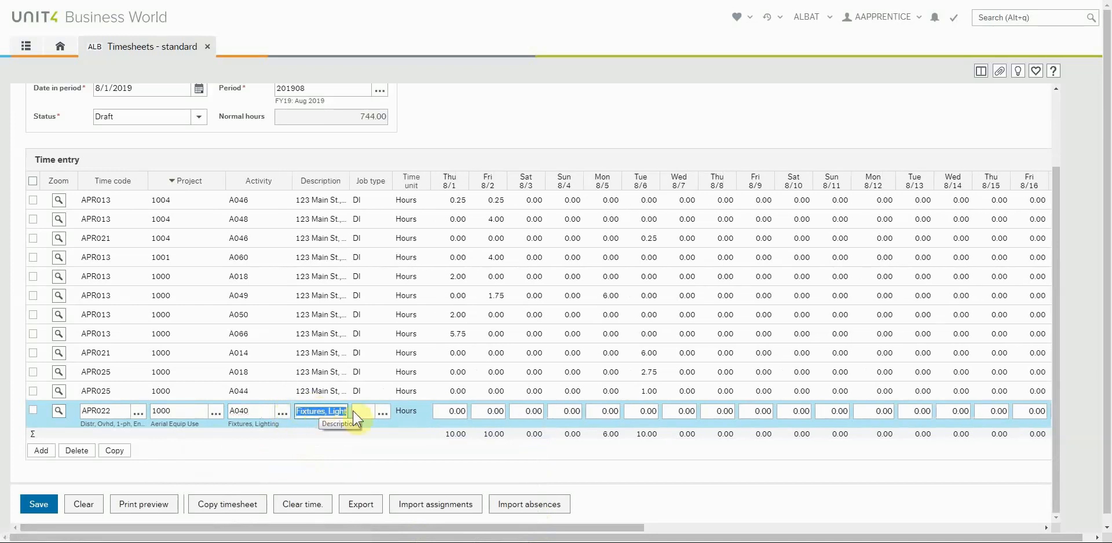
# Replace the new row's description with the job site's street address, city and state
pyautogui.write('123 Main St')
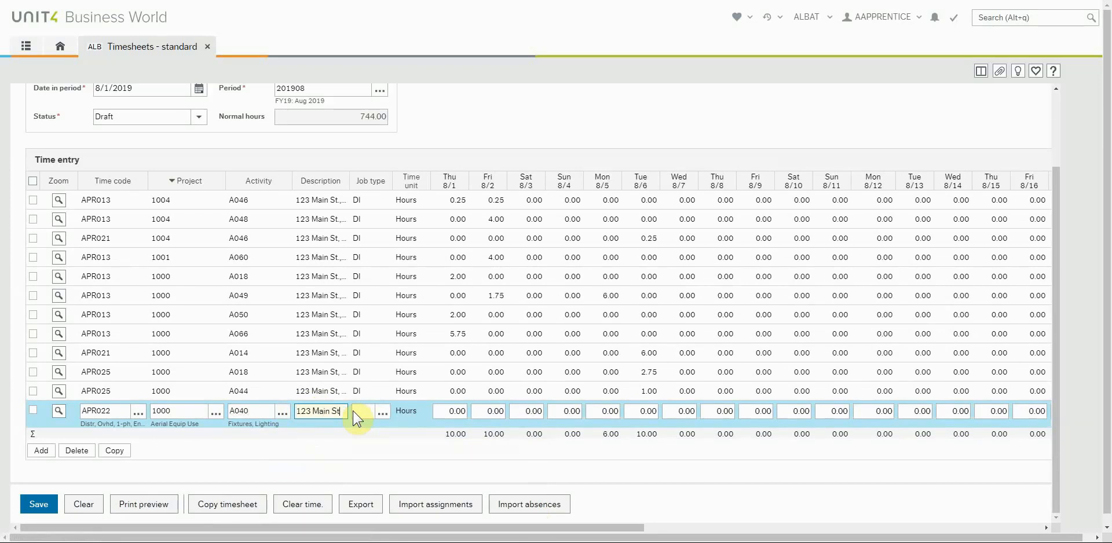
pyautogui.write(', B')
pyautogui.write('ig S')
pyautogui.write('ky')
pyautogui.write(', KY')
# Set the job type of the APR022 row to DI (Distribution)
pyautogui.click(354, 413)
pyautogui.write('d')
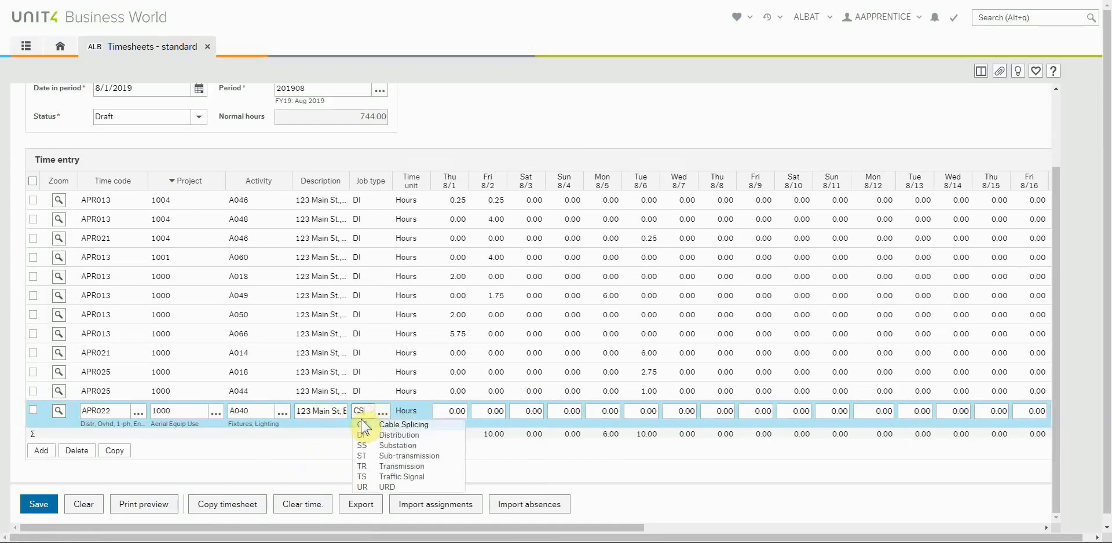
pyautogui.click(378, 437)
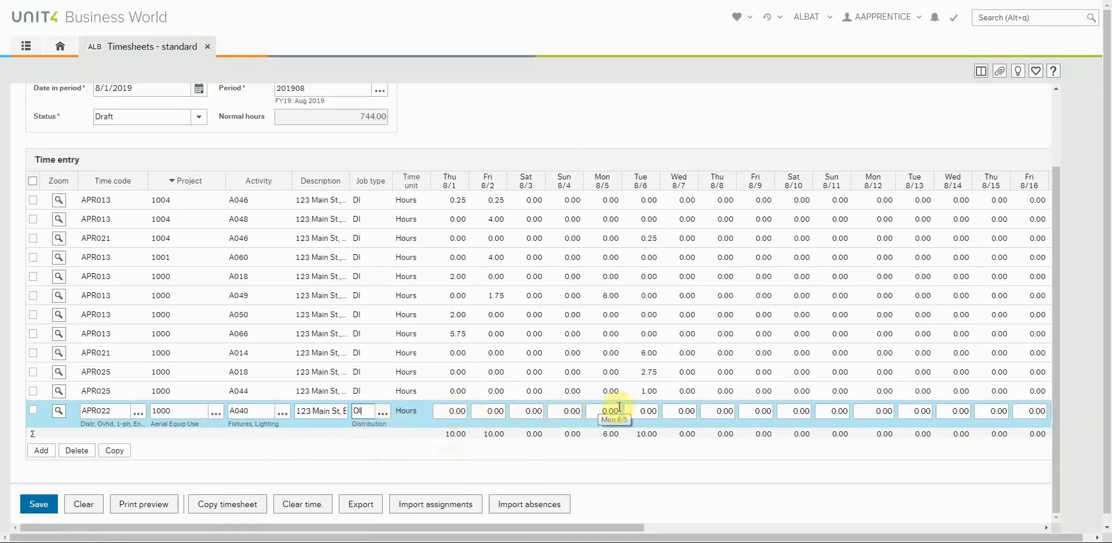
# Enter 5 hours for Wed 8/7 in the APR022 row and save the timesheet as a draft
pyautogui.click(681, 412)
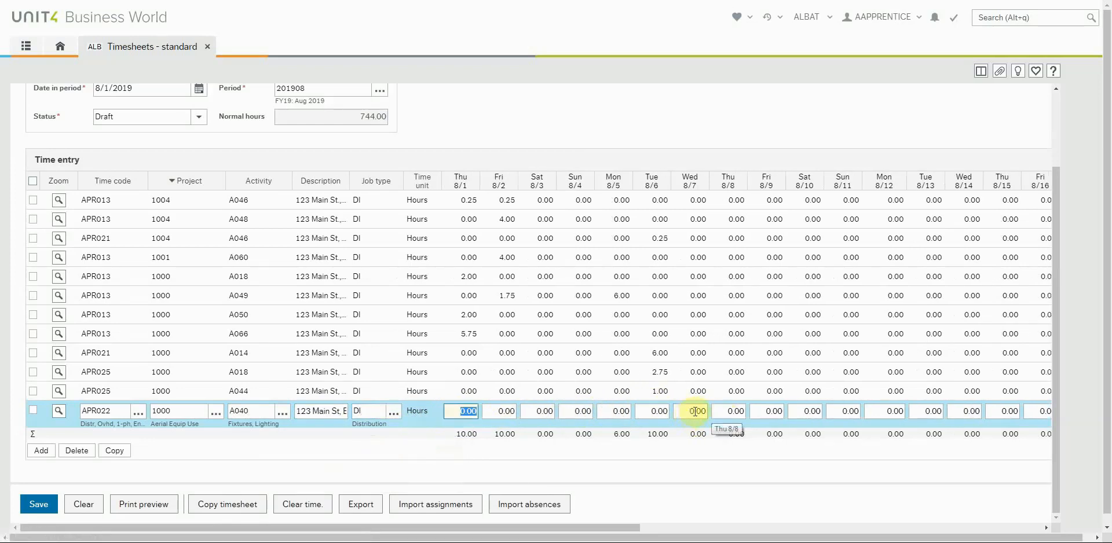
pyautogui.click(696, 412)
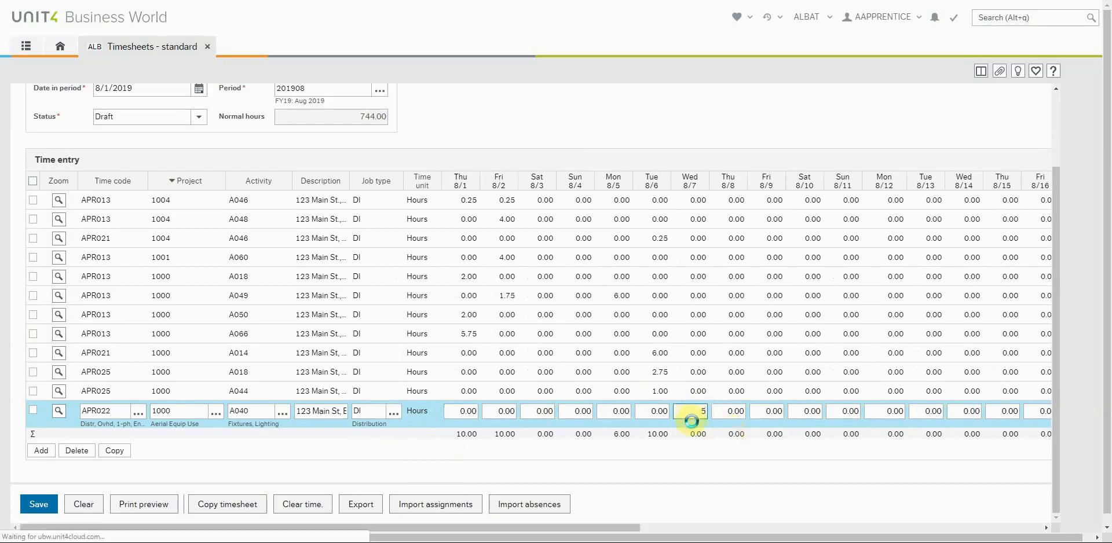
pyautogui.press('Tab')
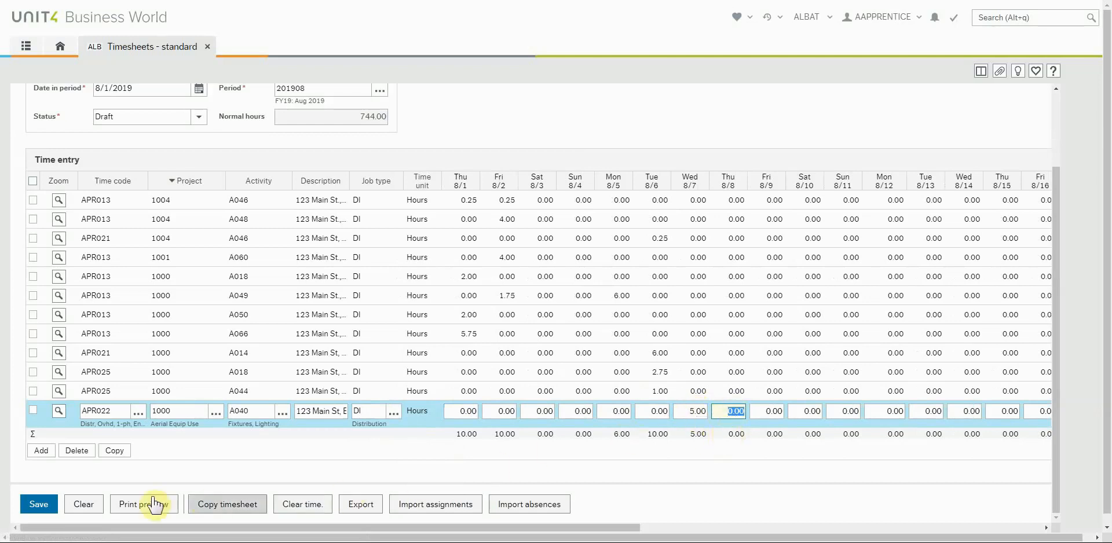
pyautogui.click(39, 505)
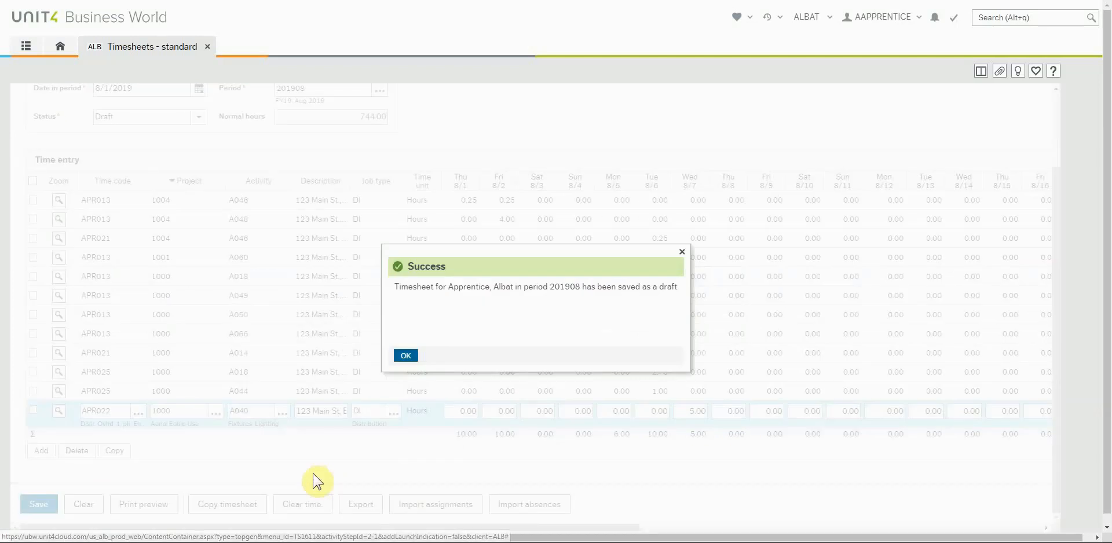
pyautogui.click(406, 357)
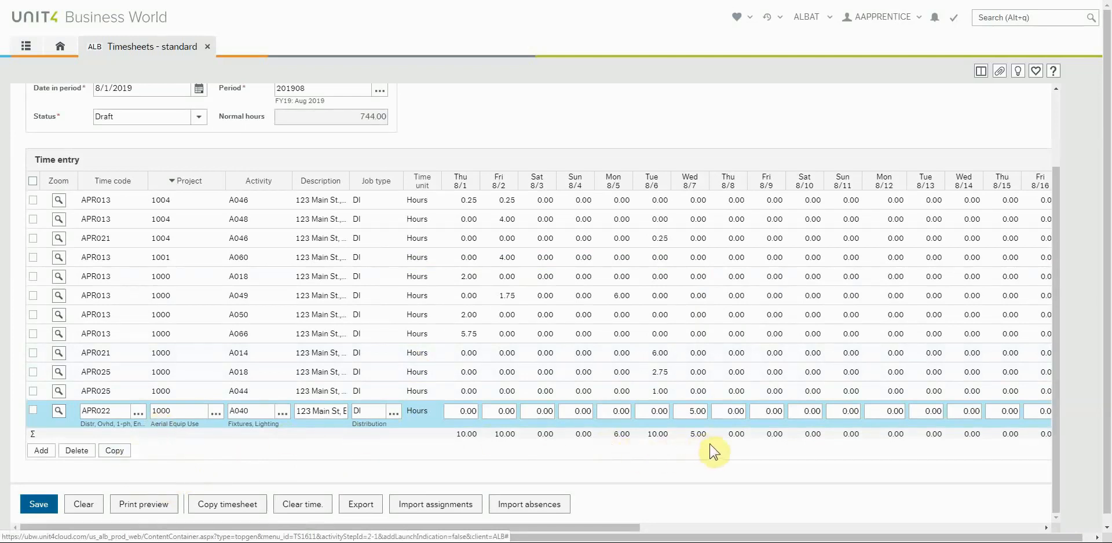
# Add another time entry row below the saved one and set its time code to APR022 (Distr, Ovhd, 1-ph, Energized, Maint)
pyautogui.click(41, 451)
pyautogui.click(90, 432)
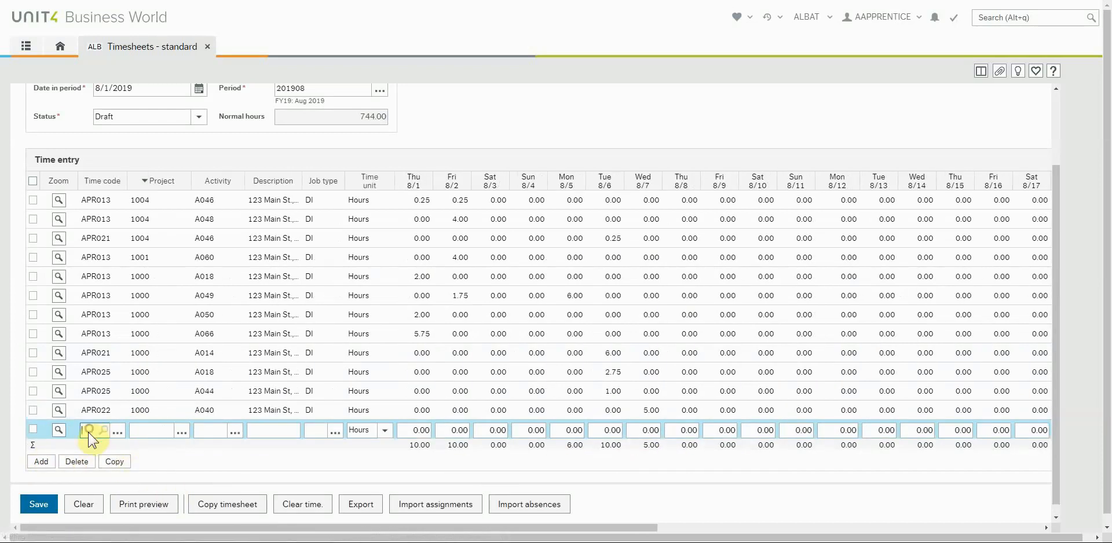
pyautogui.press('space')
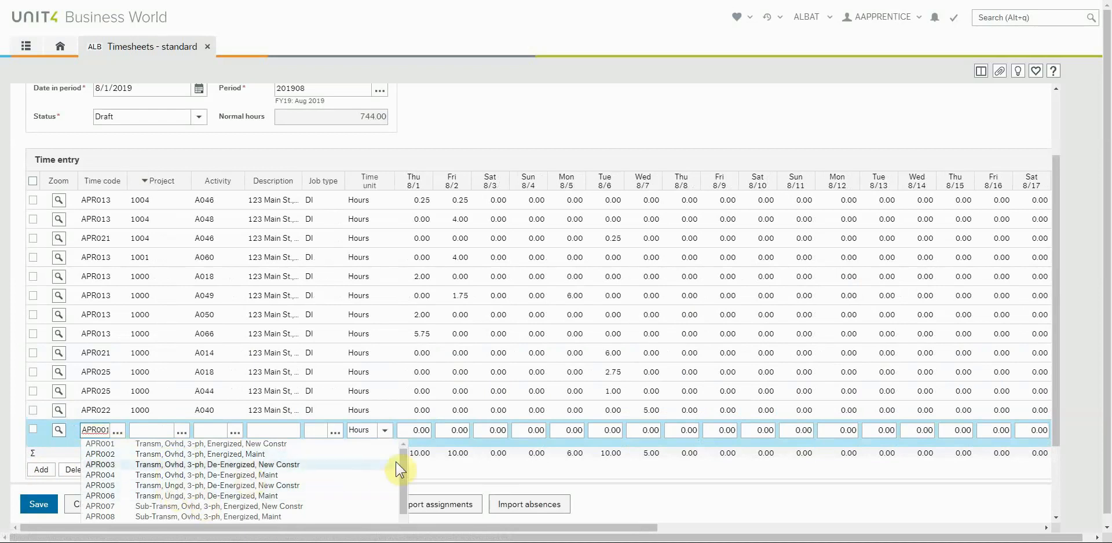
pyautogui.moveTo(402, 467); pyautogui.dragTo(409, 523)
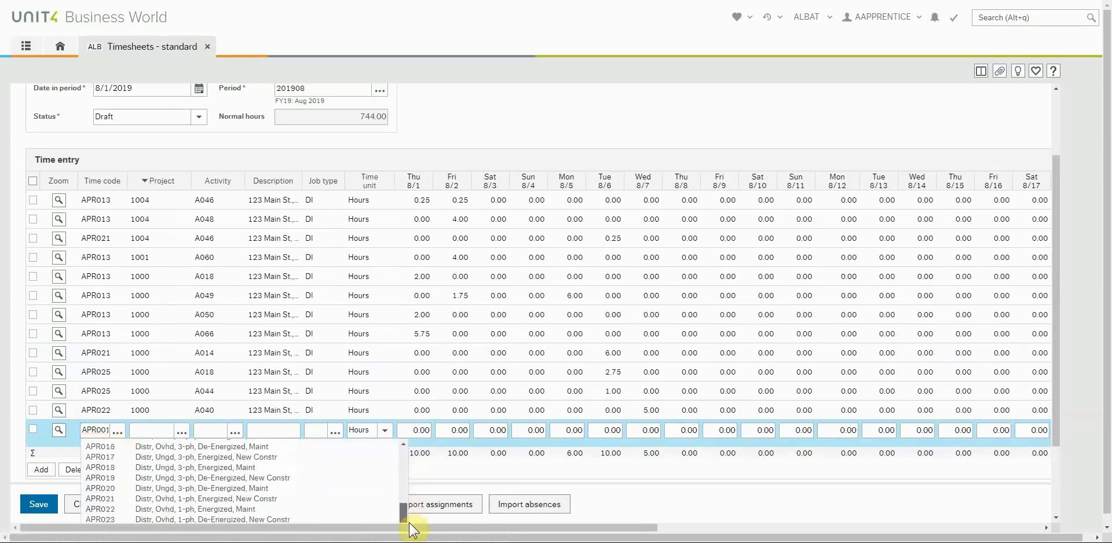
pyautogui.click(213, 513)
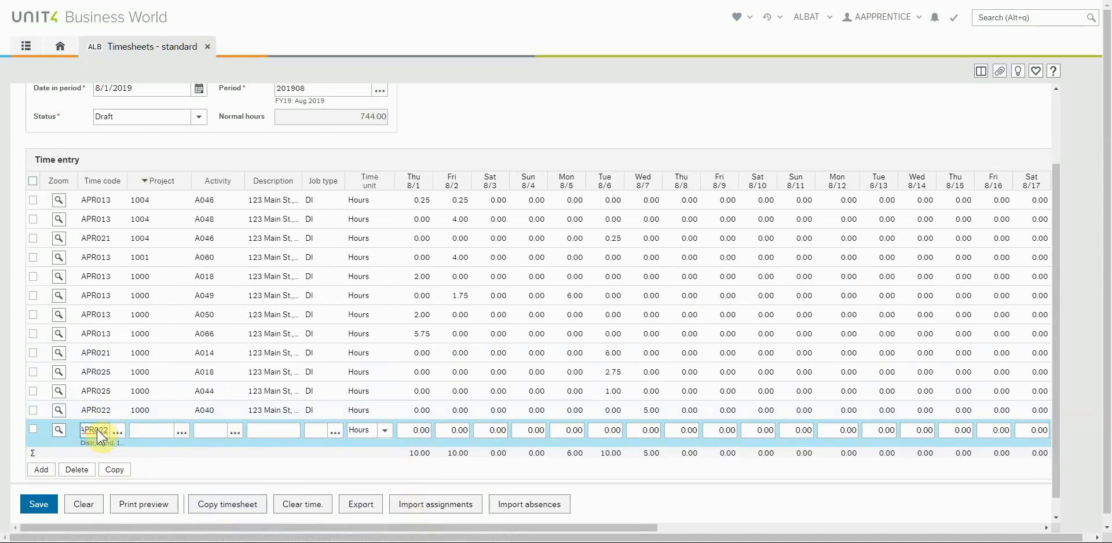
pyautogui.click(146, 432)
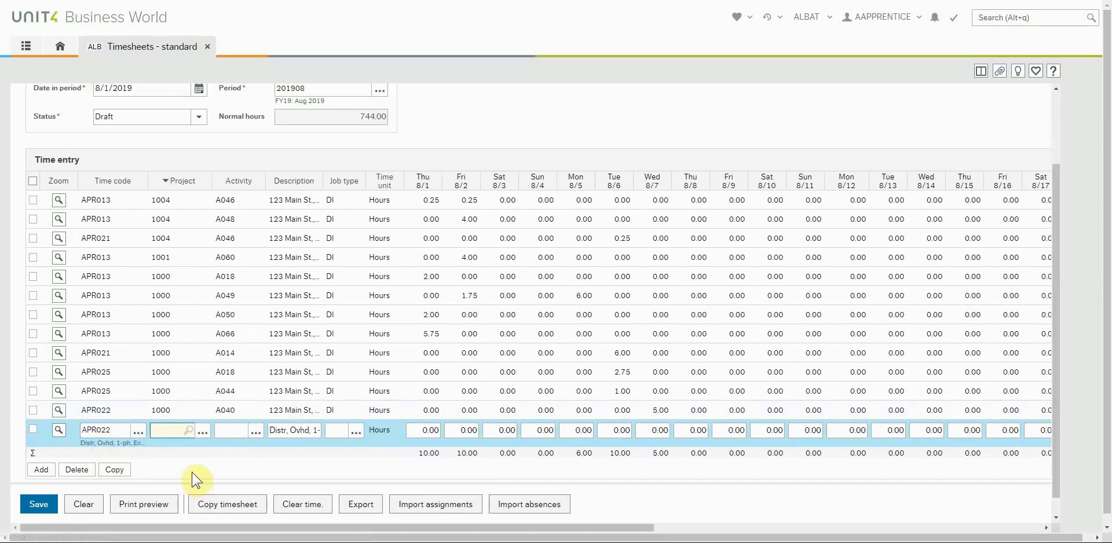
# Set the project of the new APR022 row to 1004 (No Climbing)
pyautogui.write('1000')
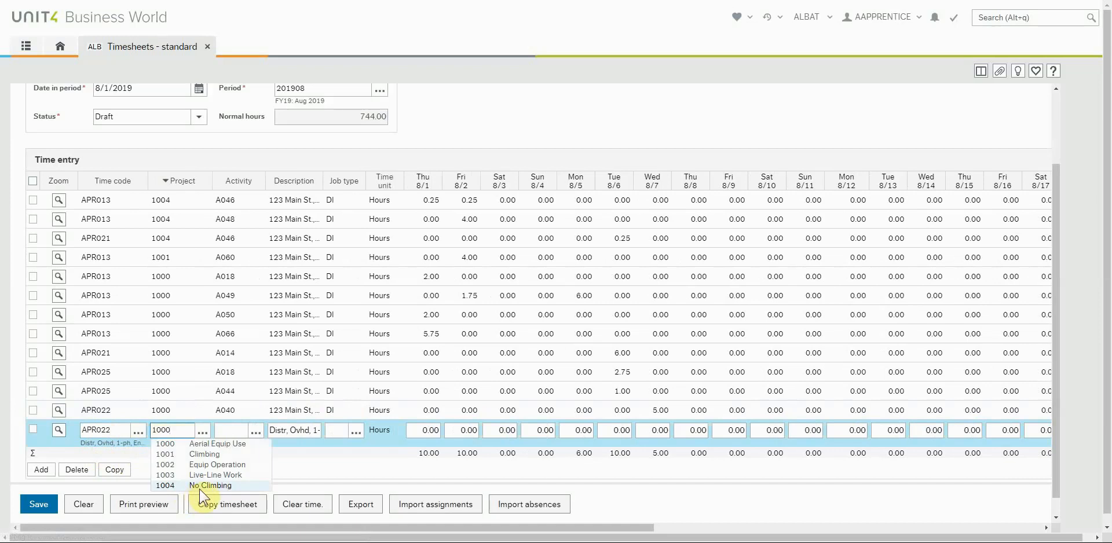
pyautogui.click(203, 486)
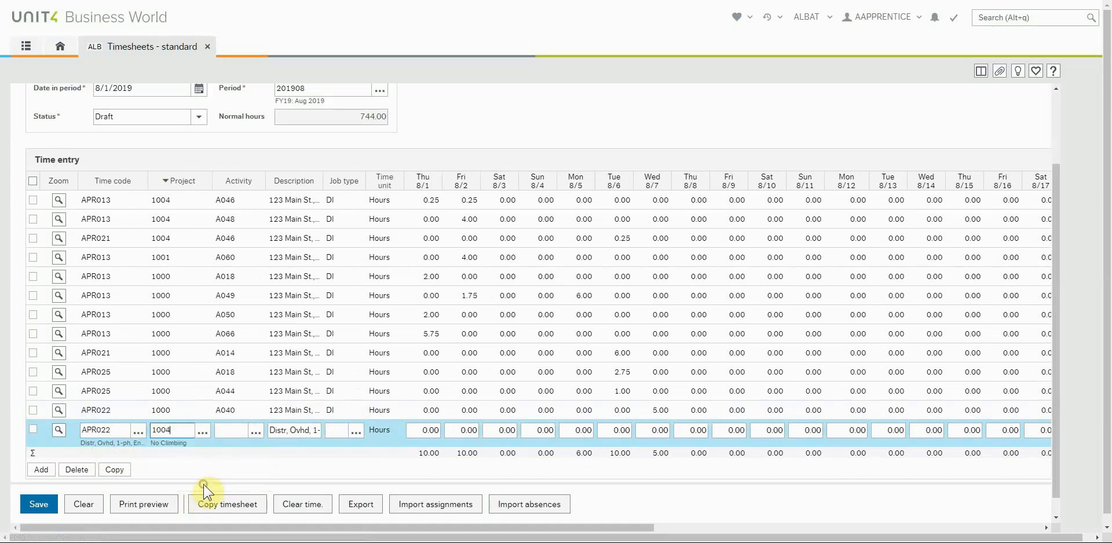
pyautogui.click(243, 433)
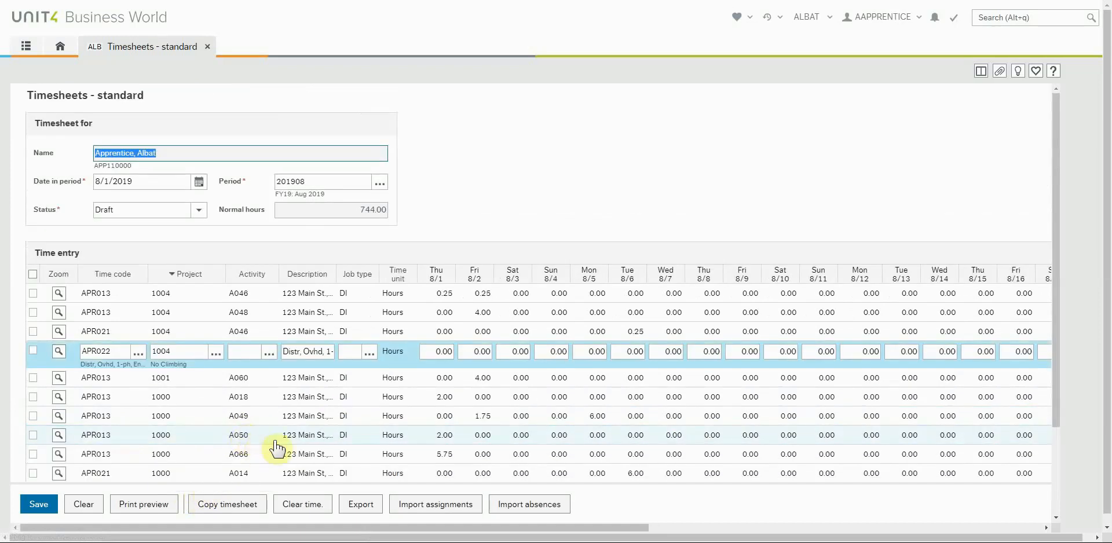
# Set the activity of the APR022 row with project 1004 to A065 (Traffic Control/Flagging)
pyautogui.click(243, 353)
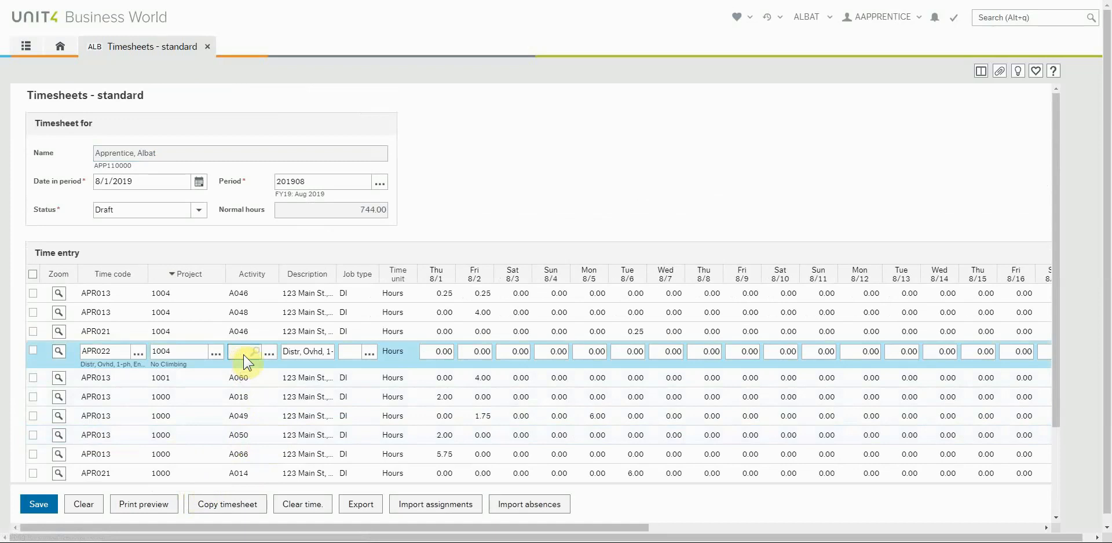
pyautogui.press('Down')
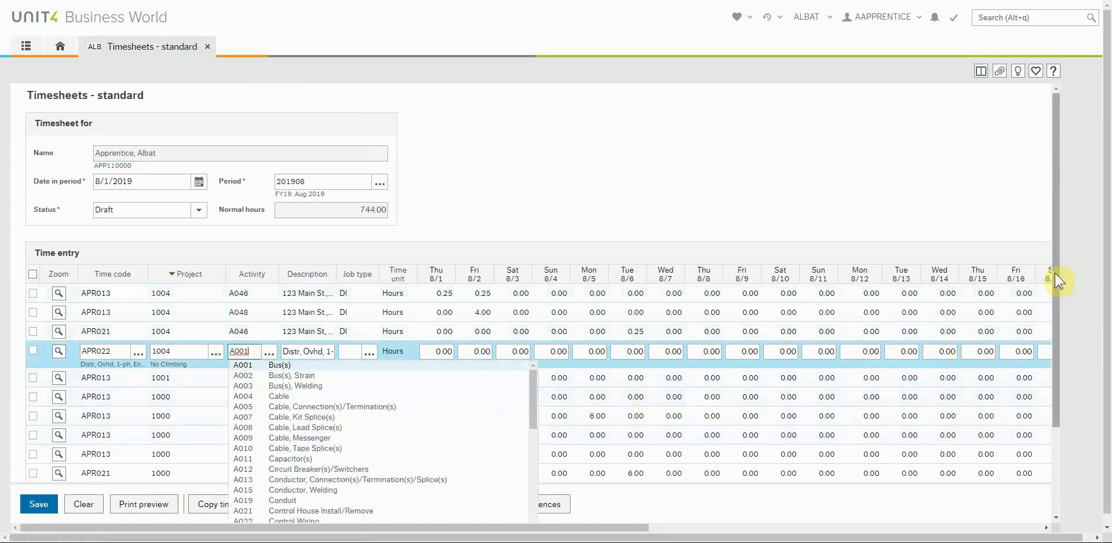
pyautogui.moveTo(1055, 272); pyautogui.dragTo(1055, 357)
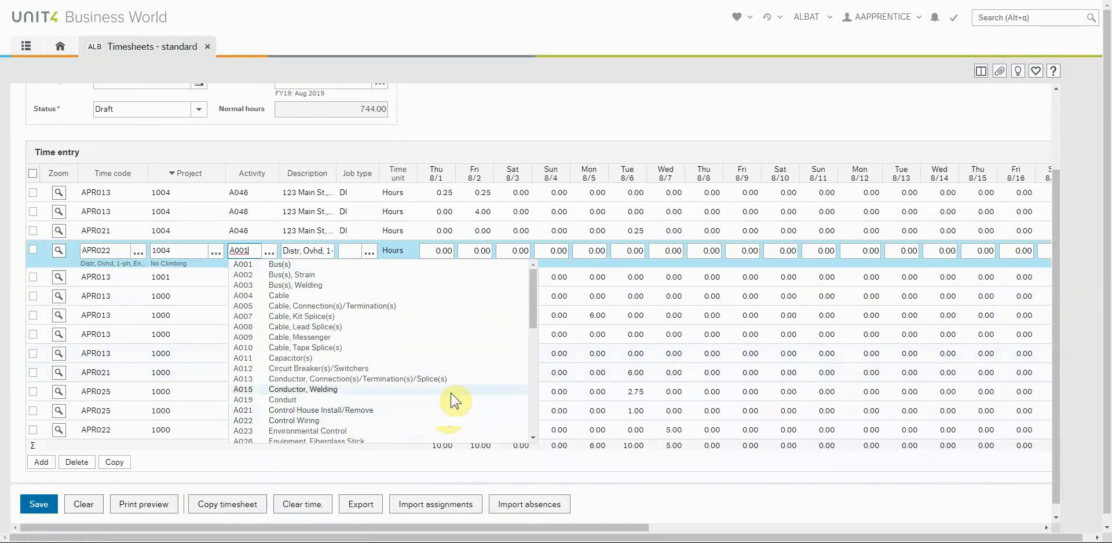
pyautogui.scroll(-9, 532, 316)
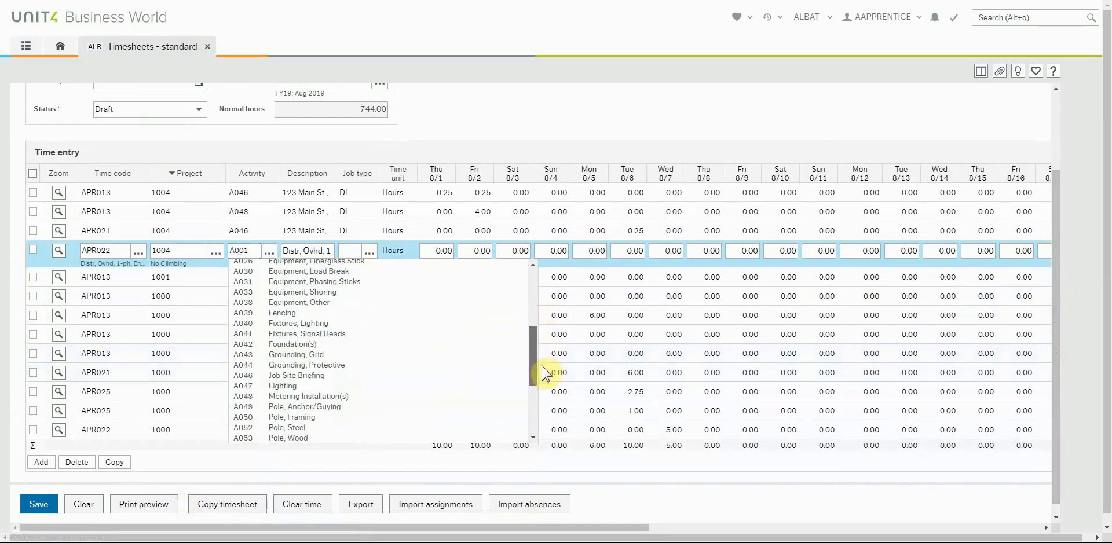
pyautogui.moveTo(543, 384); pyautogui.dragTo(548, 429)
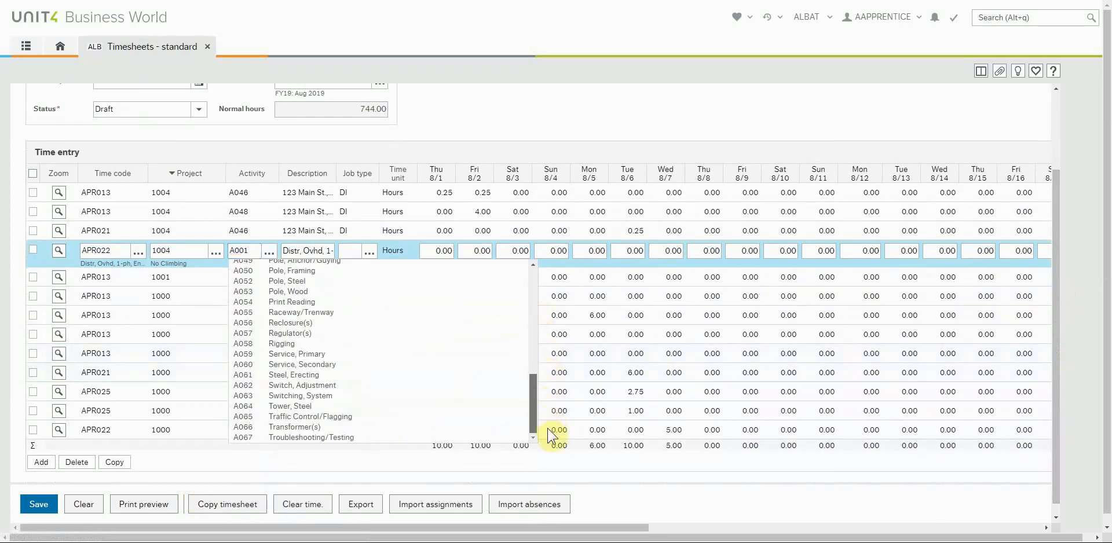
pyautogui.click(317, 417)
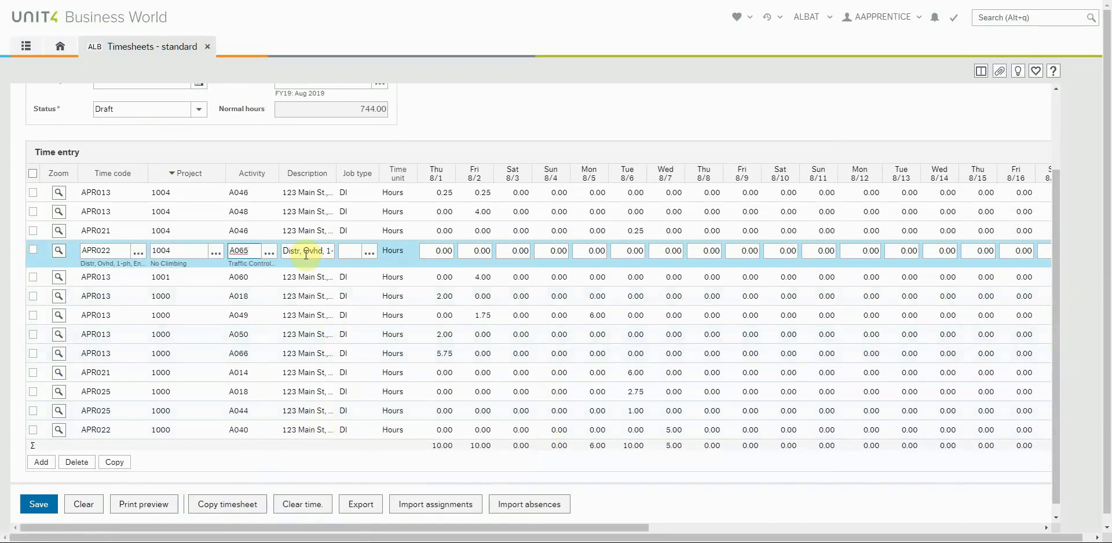
# Replace the A065 row's description with the job site's street address, city and state
pyautogui.click(289, 254)
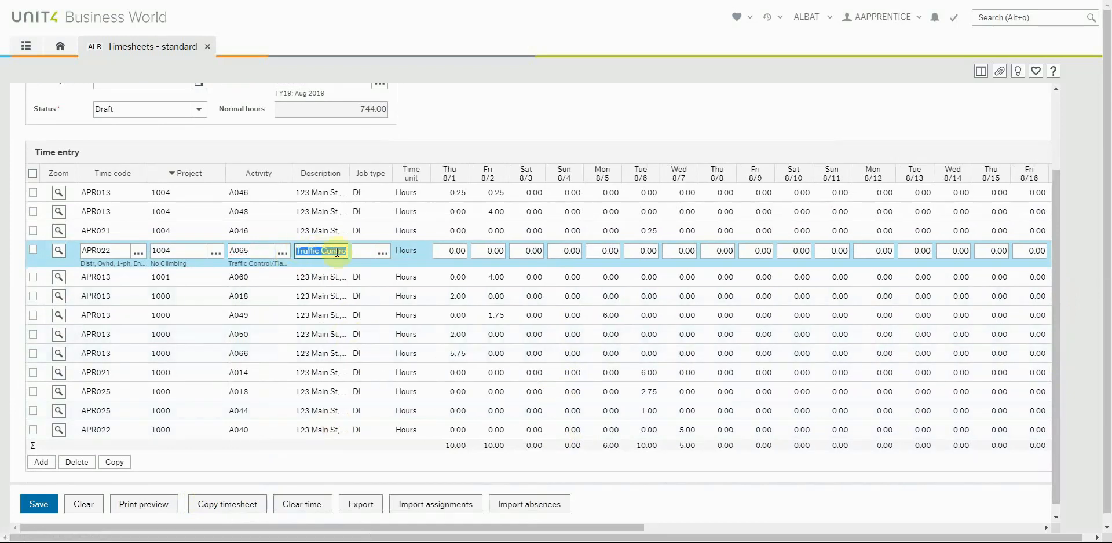
pyautogui.write('123')
pyautogui.write('Main St, Big')
pyautogui.write(' Sky')
pyautogui.write(',')
pyautogui.write(' MT')
# Set the job type of the A065 row to DI (Distribution)
pyautogui.press('Tab')
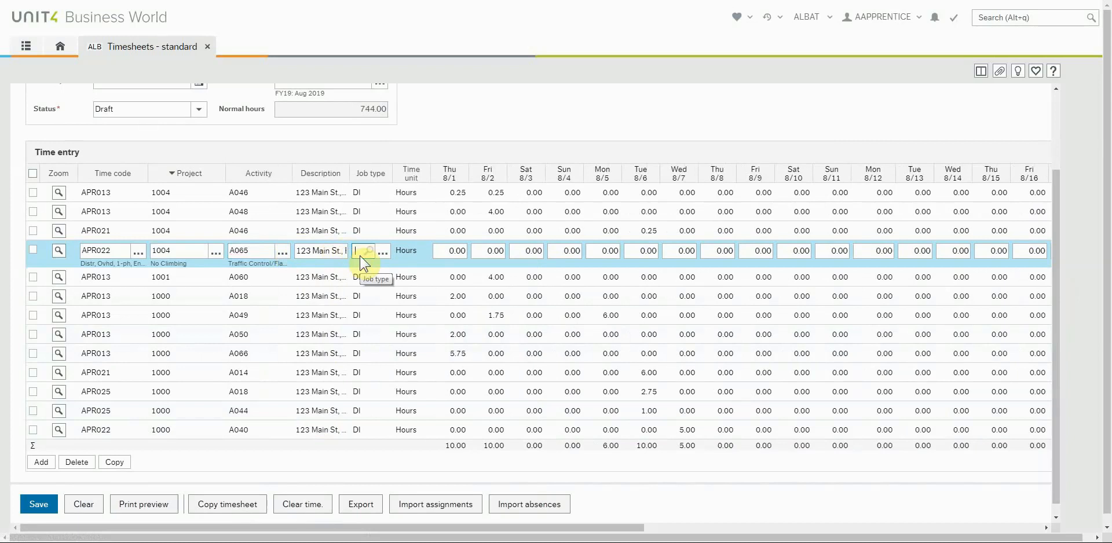
pyautogui.press('space')
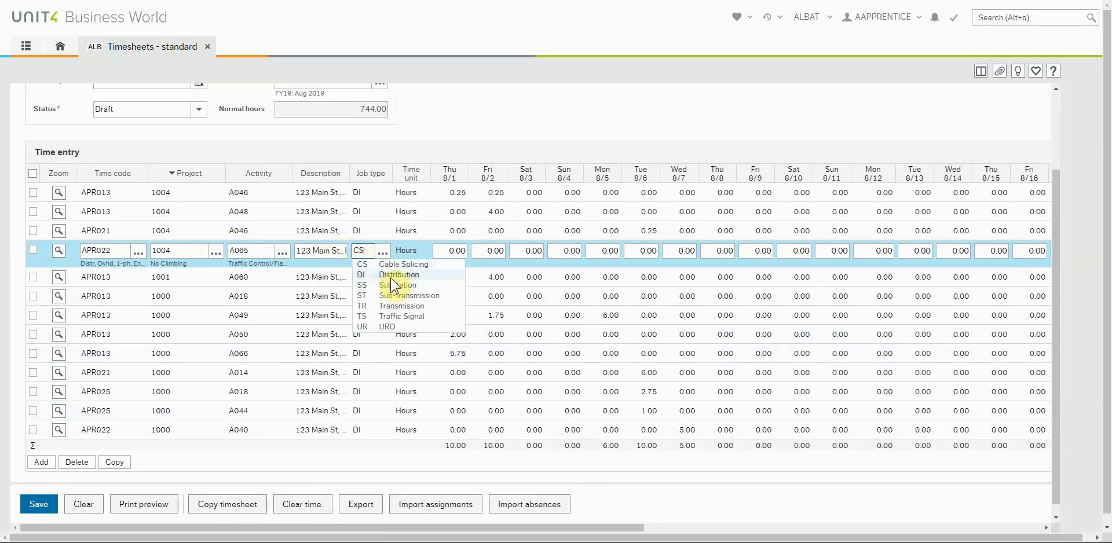
pyautogui.click(392, 277)
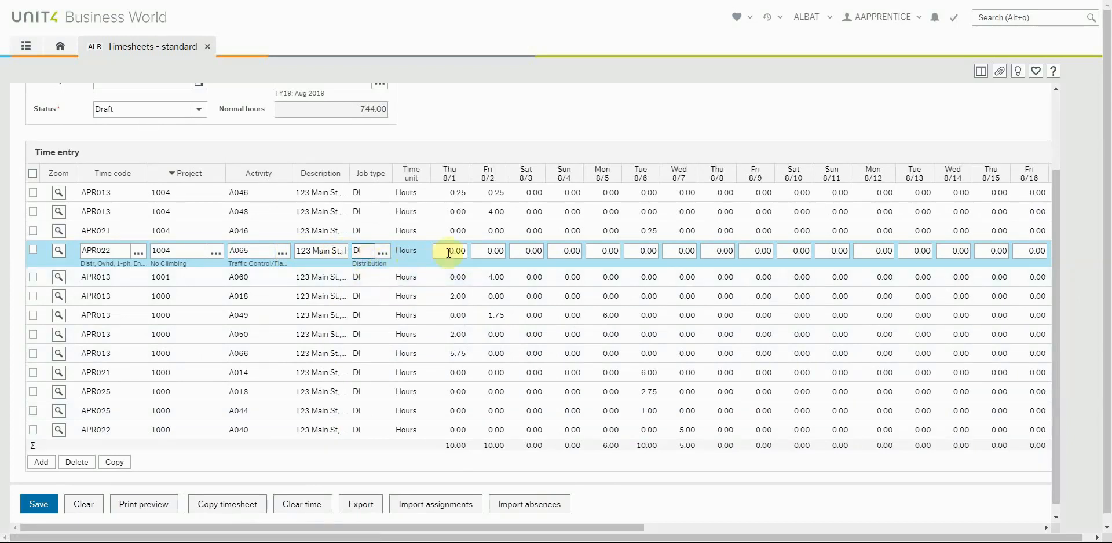
# Enter 5 hours for Wed 8/7 in the A065 row and save the timesheet as a draft
pyautogui.click(675, 254)
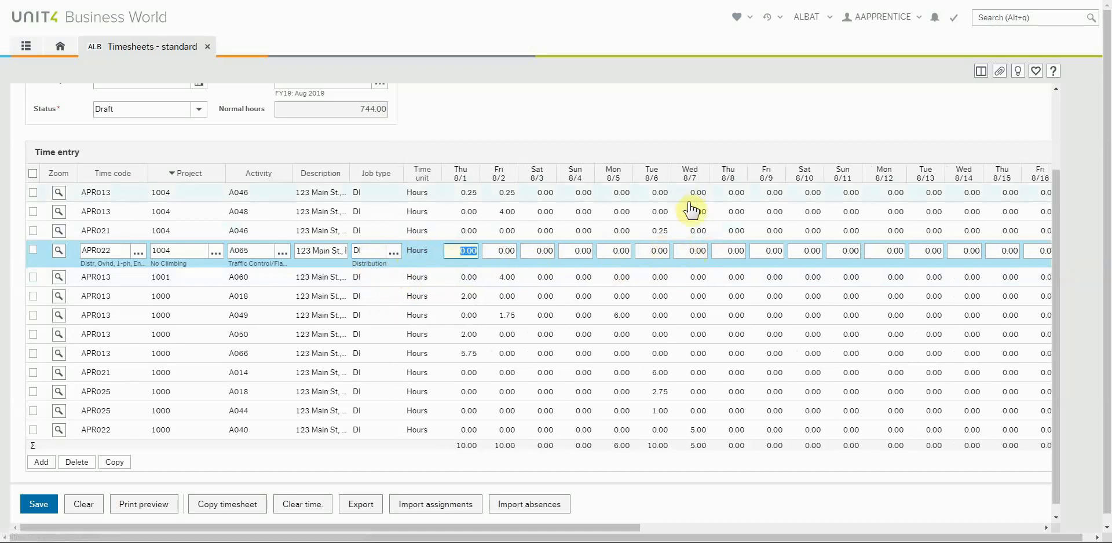
pyautogui.click(690, 251)
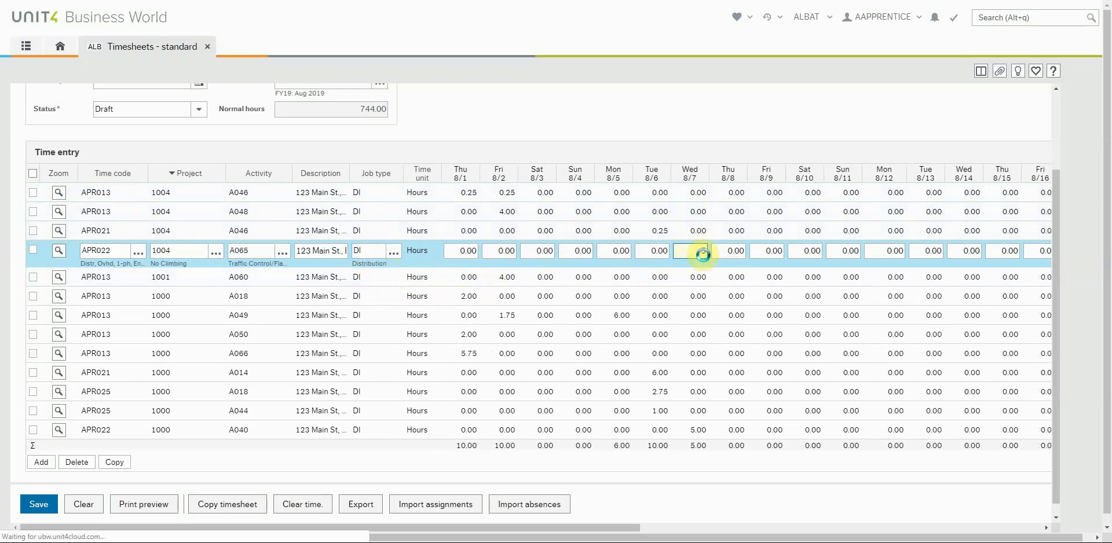
pyautogui.press('Tab')
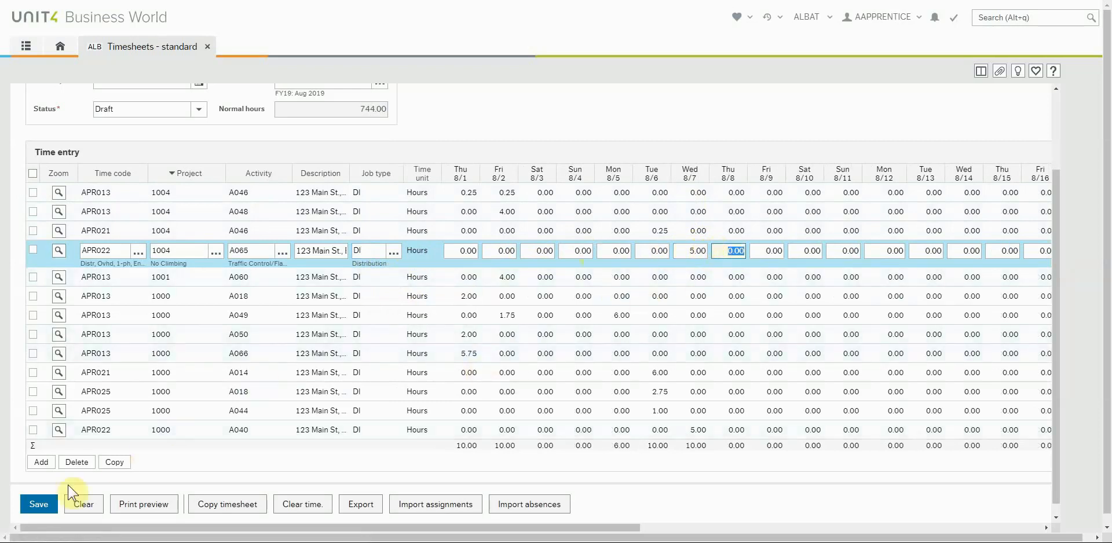
pyautogui.click(35, 507)
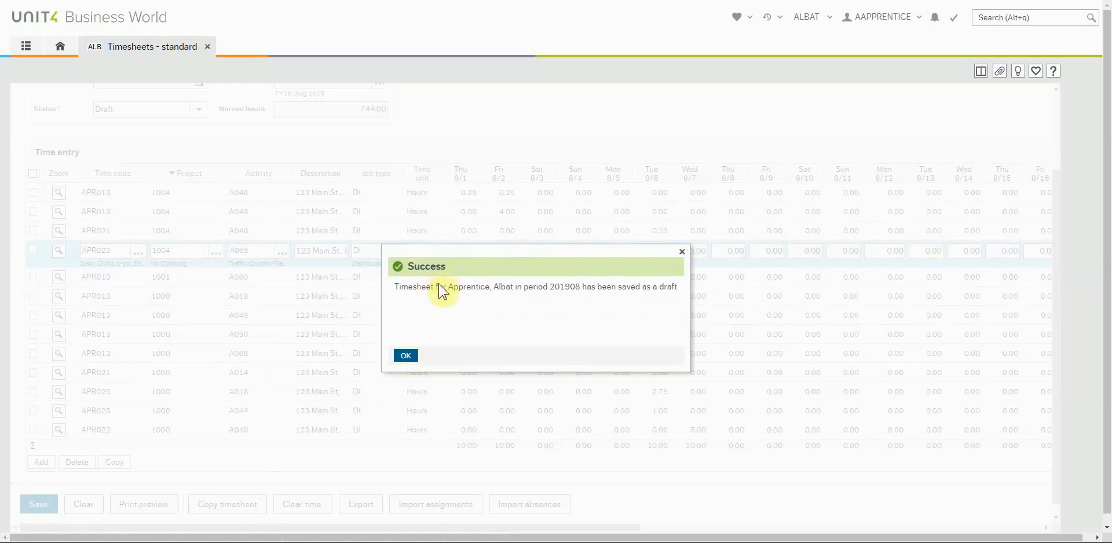
pyautogui.click(405, 355)
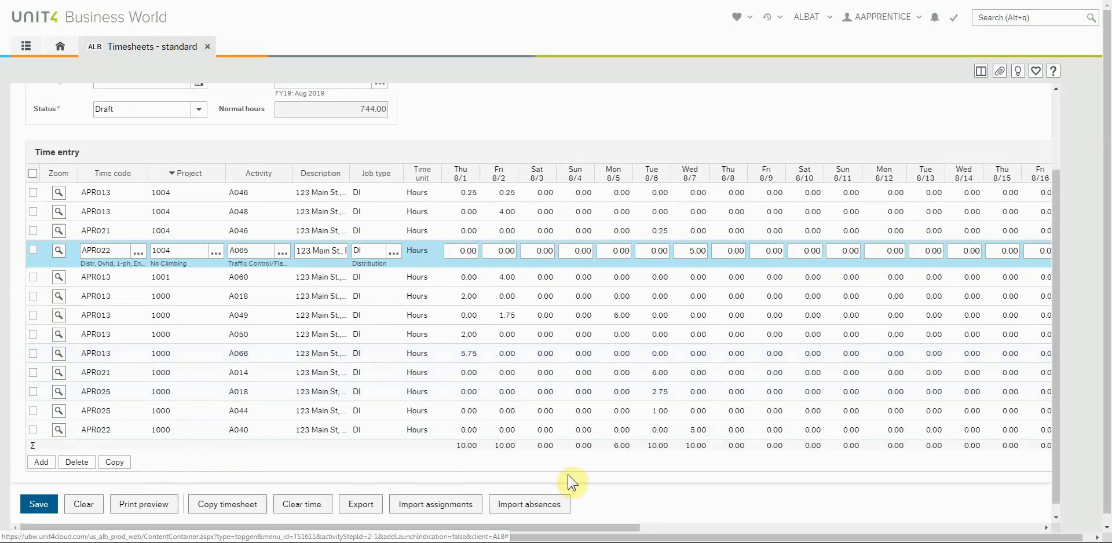
# Switch the timesheet to the September 2019 period (201909) by picking a September date
pyautogui.scroll(2, 921, 155)
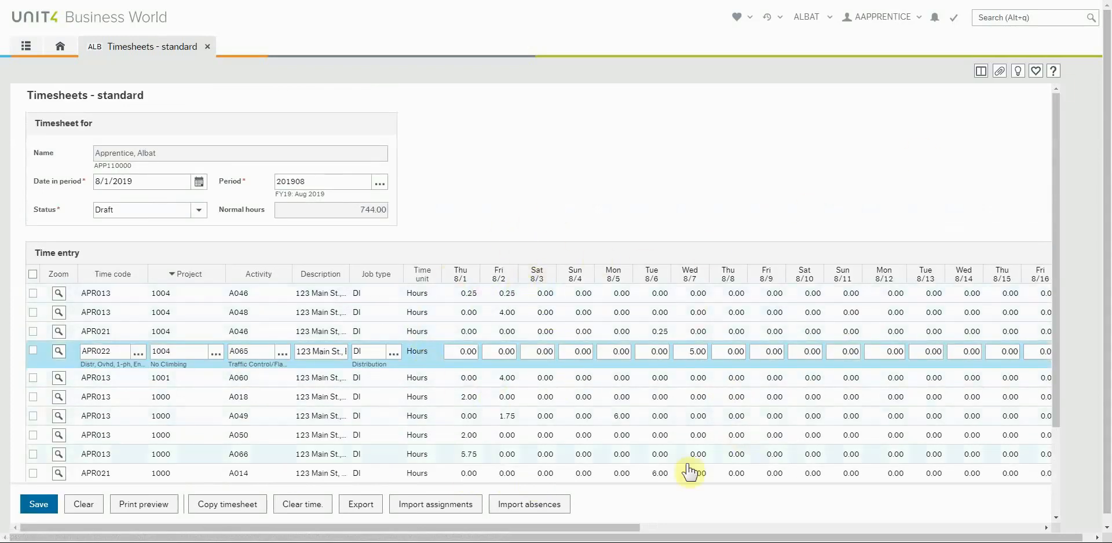
pyautogui.moveTo(537, 527); pyautogui.dragTo(281, 529)
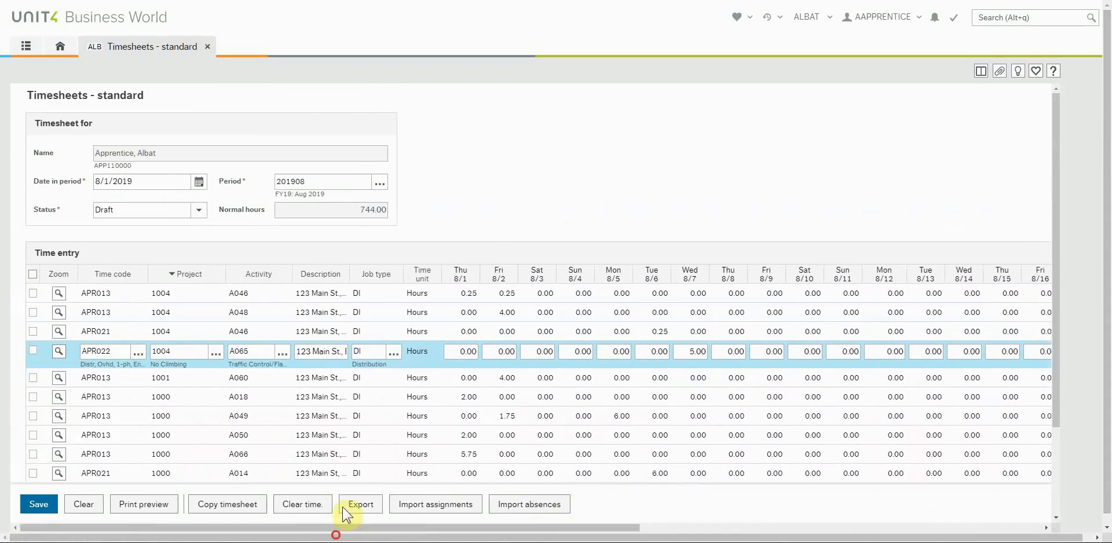
pyautogui.click(199, 182)
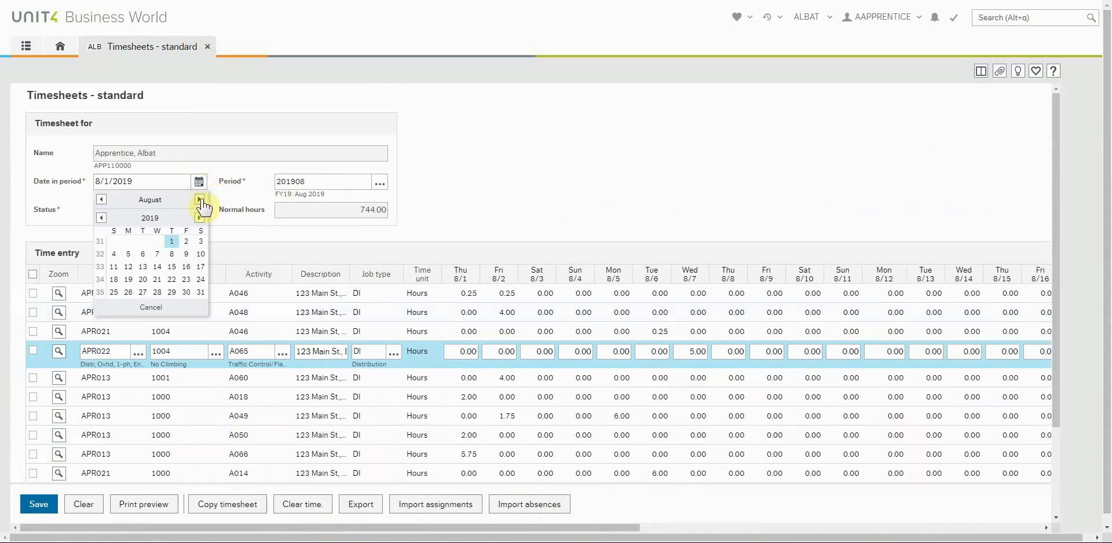
pyautogui.click(200, 200)
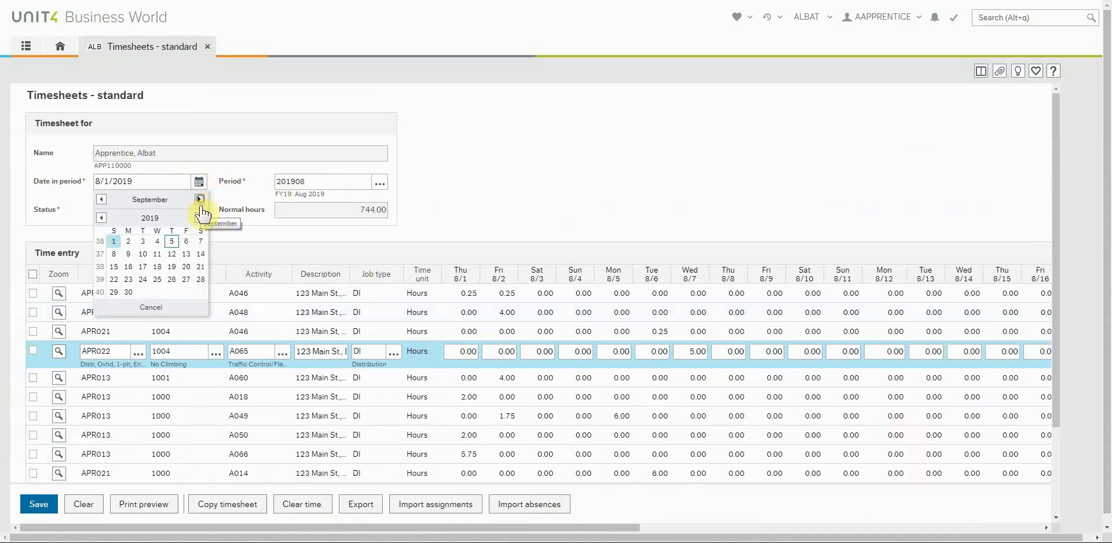
pyautogui.click(129, 242)
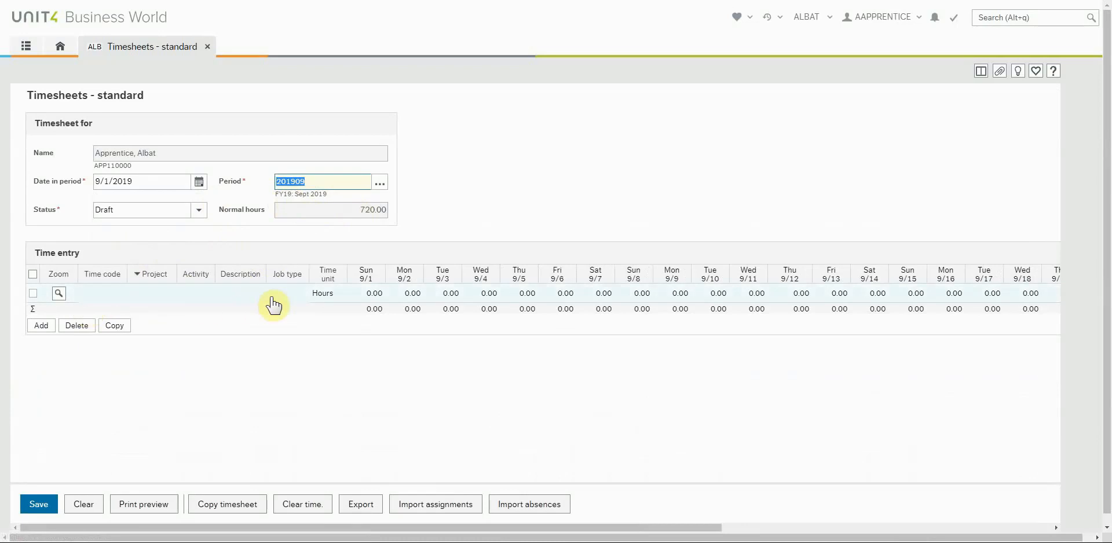
# Replace the blank September row with a newly added one and set its time code to APR013 (Distr, Ovhd, 3-ph, Energized, New Constr)
pyautogui.click(75, 325)
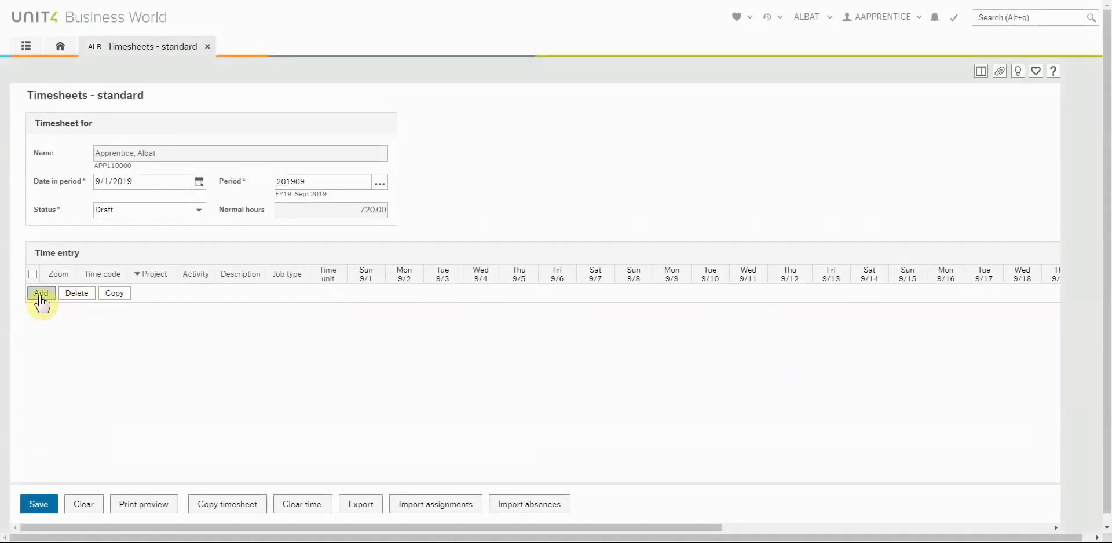
pyautogui.click(40, 294)
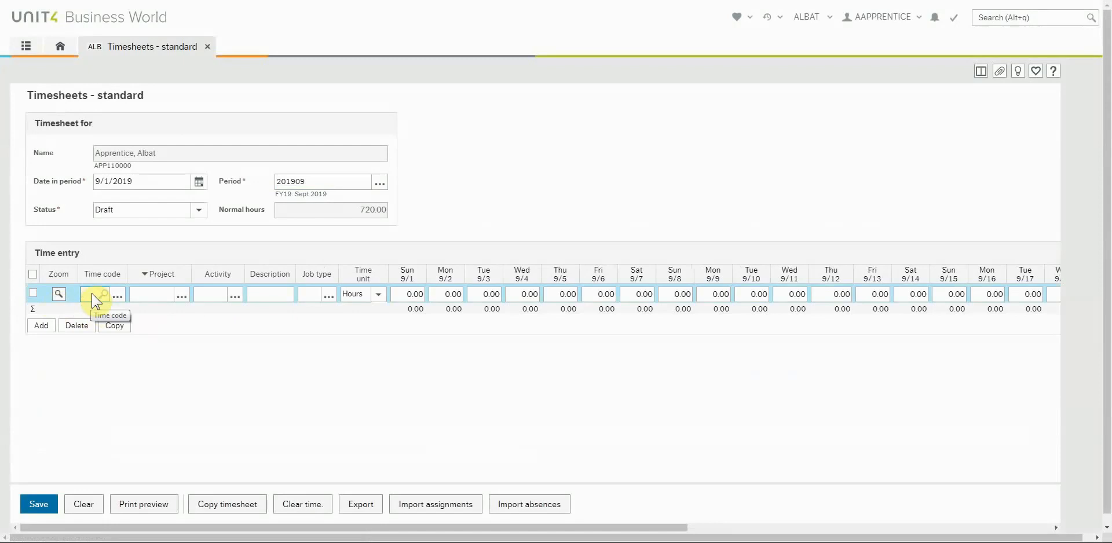
pyautogui.click(93, 296)
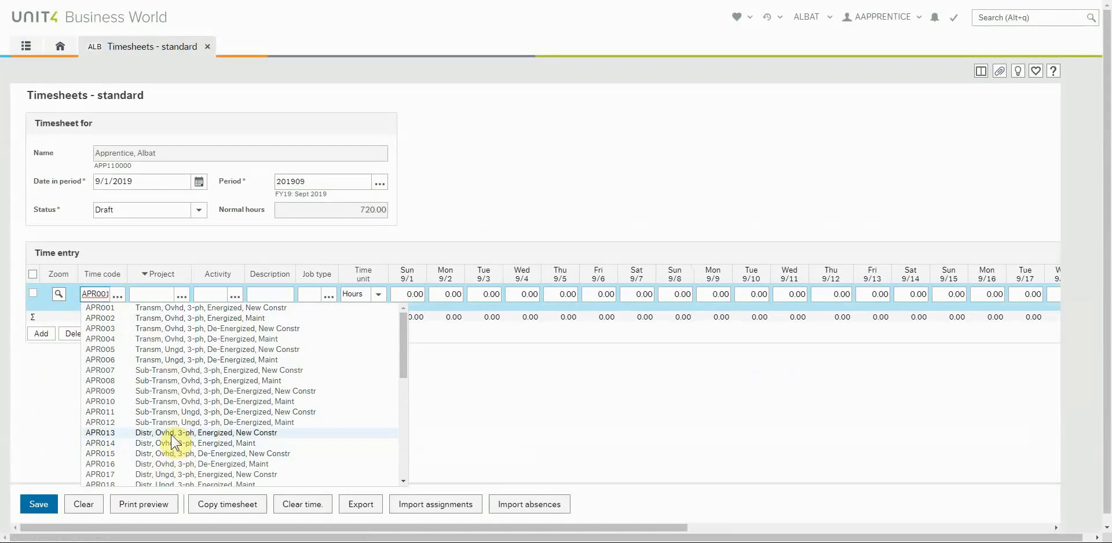
pyautogui.click(173, 435)
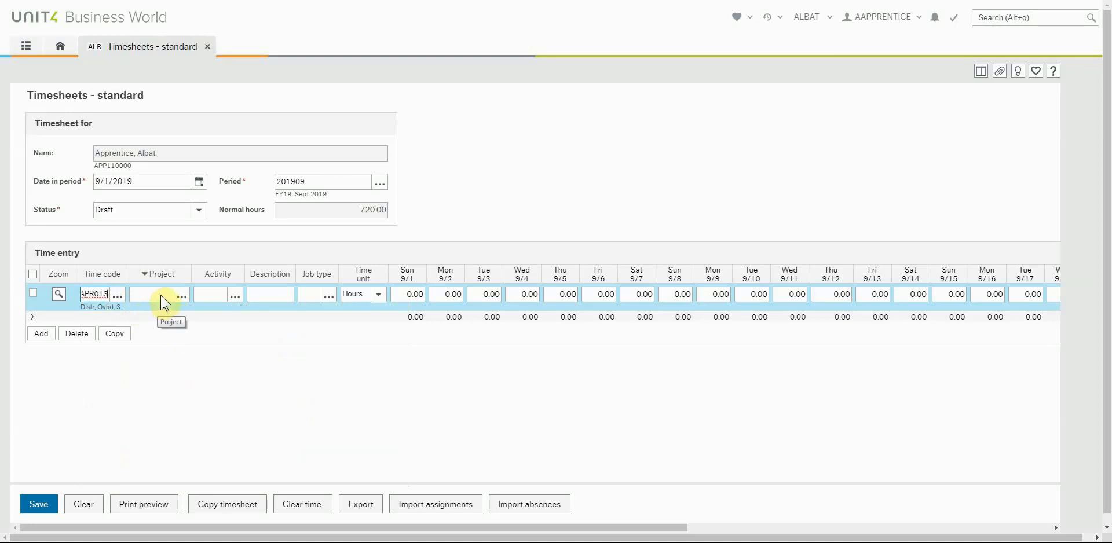
# Set the APR013 row's project to 1000 (Aerial Equip Use) and its activity to A066 (Transformer(s))
pyautogui.click(172, 305)
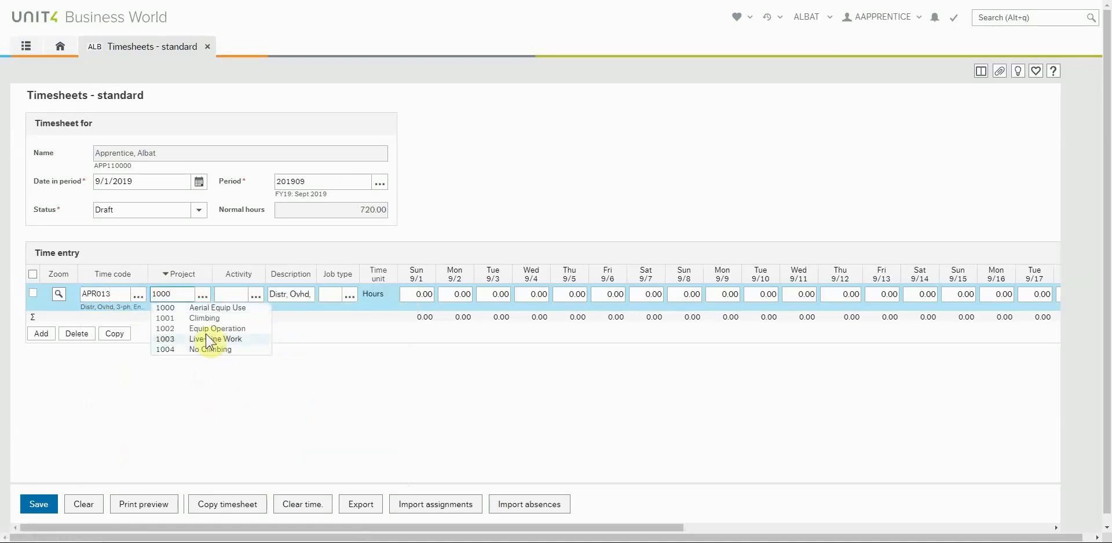
pyautogui.click(214, 308)
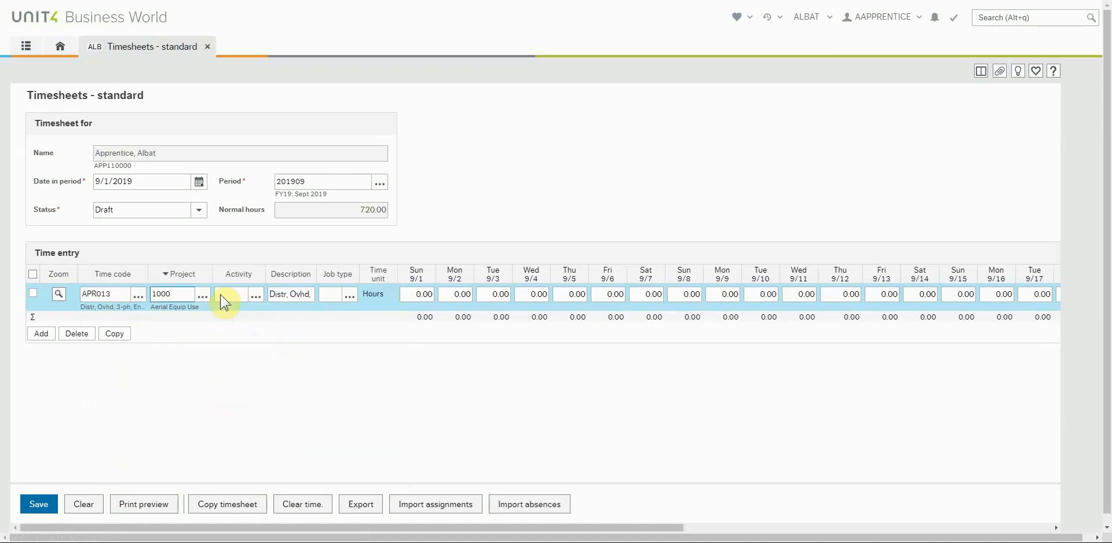
pyautogui.click(221, 295)
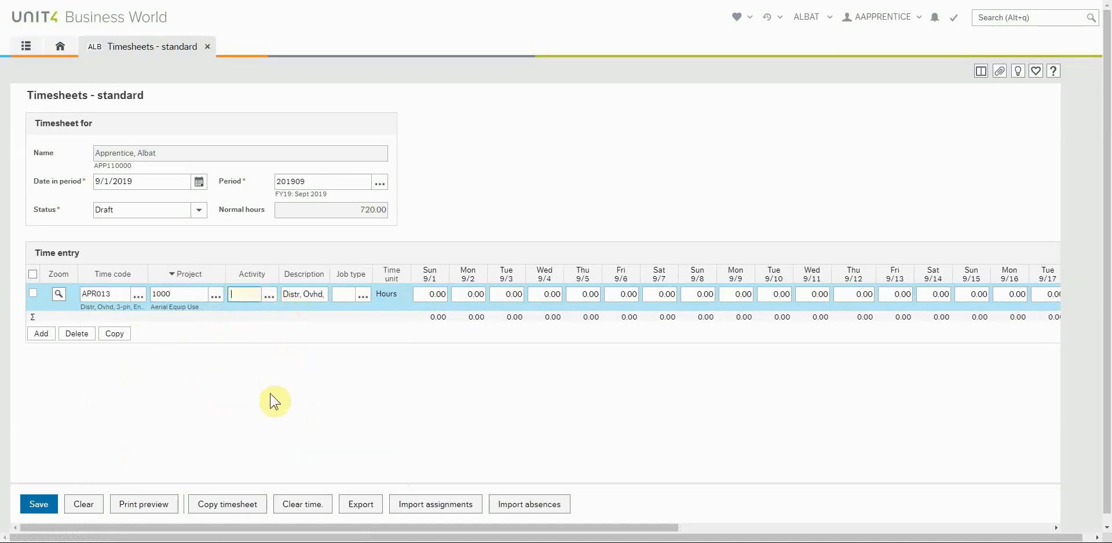
pyautogui.press('Down')
pyautogui.moveTo(533, 360); pyautogui.dragTo(557, 476)
pyautogui.click(308, 477)
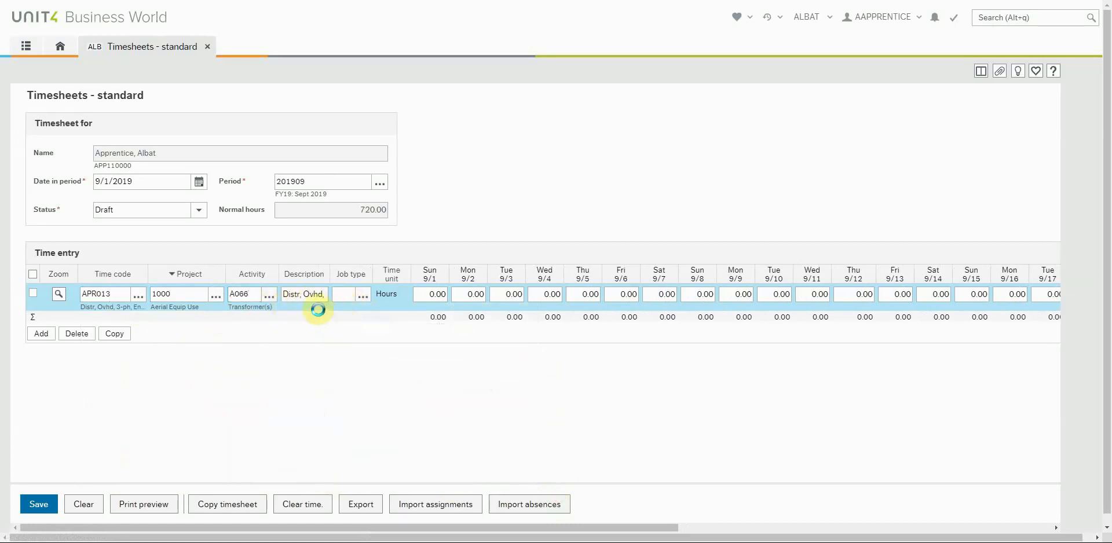
# Replace the APR013 row's description with the job site address from the clipboard
pyautogui.click(303, 298)
pyautogui.rightClick(308, 298)
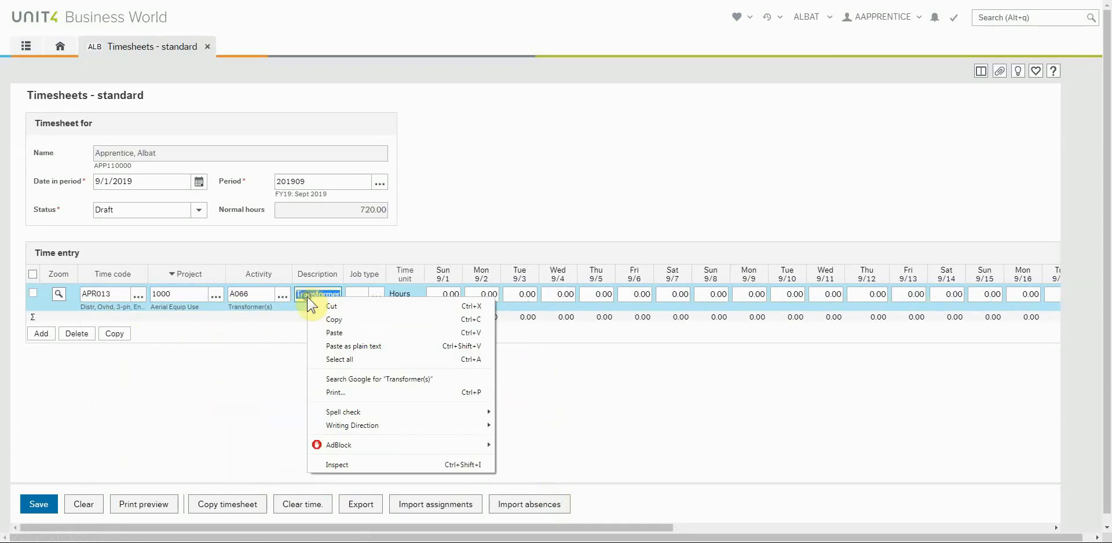
pyautogui.click(335, 334)
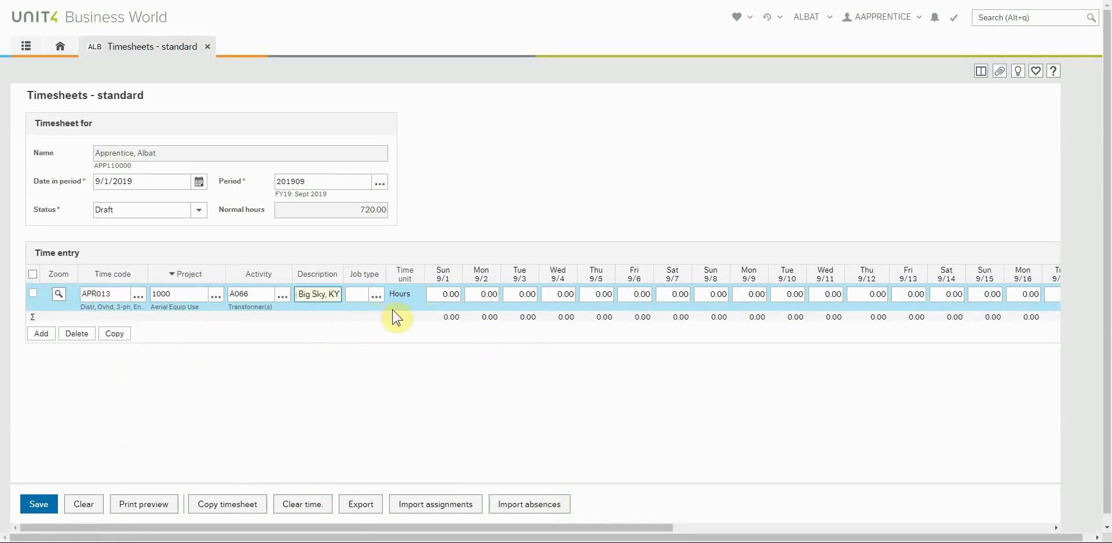
# Set the APR013 row's job type to DI (Distribution) and enter 10 hours for Monday 9/2
pyautogui.click(355, 296)
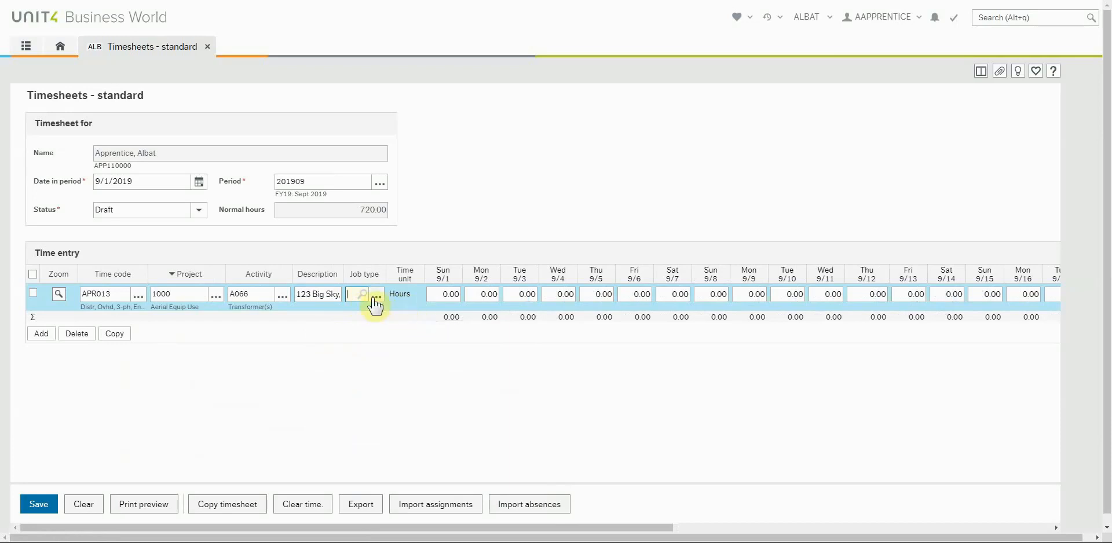
pyautogui.click(383, 304)
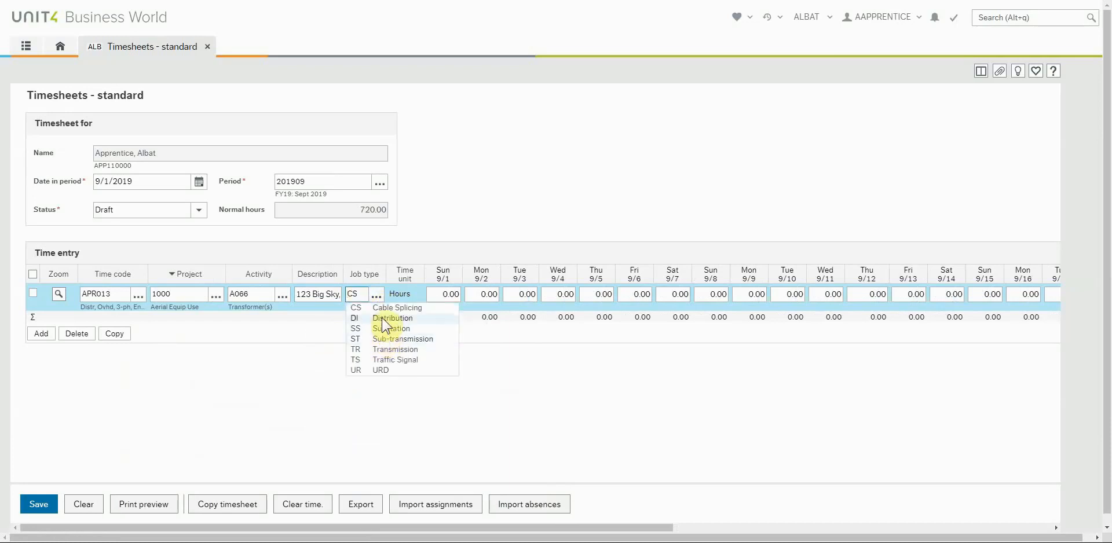
pyautogui.click(401, 318)
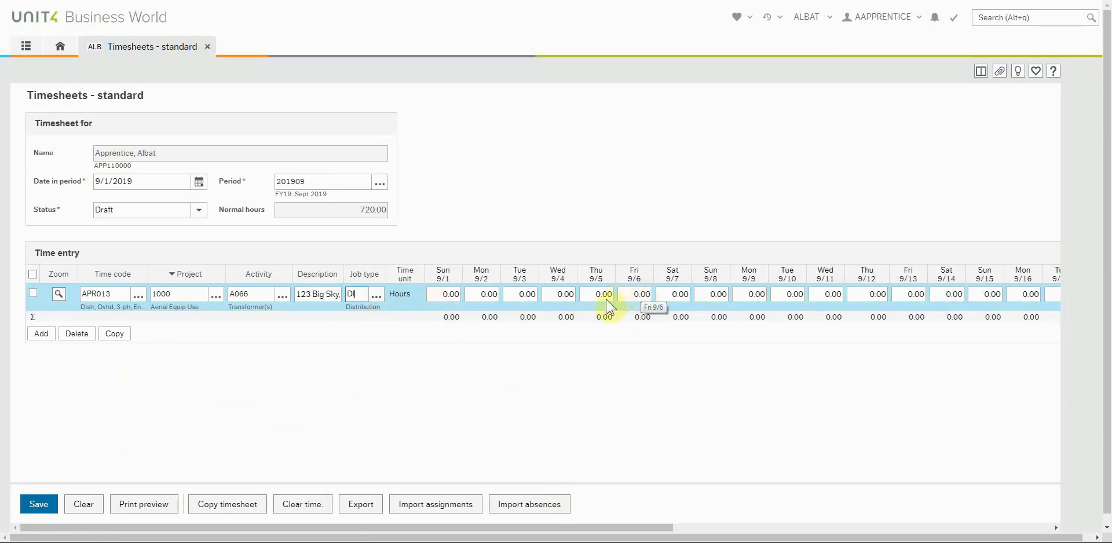
pyautogui.click(479, 294)
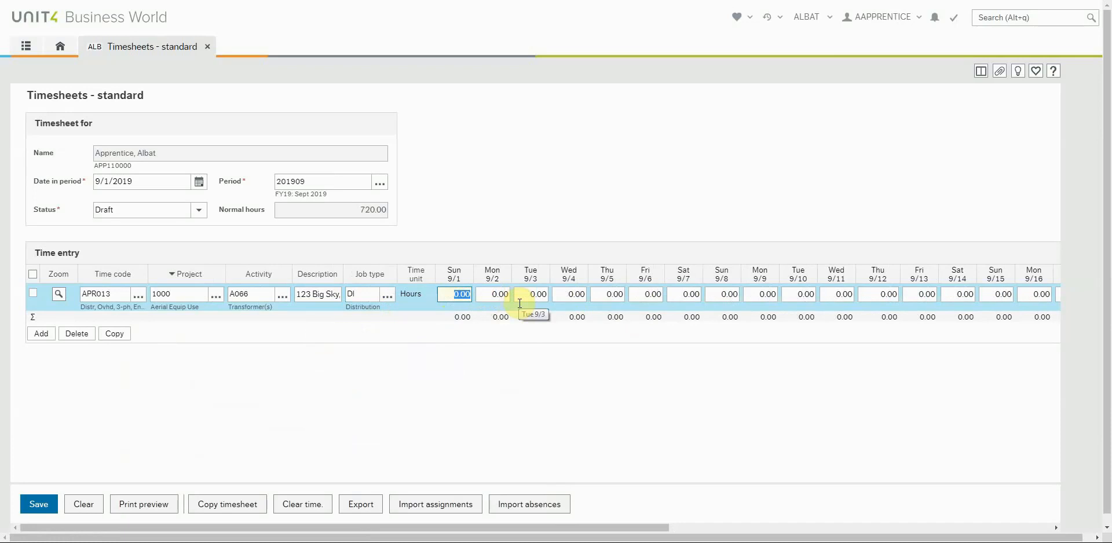
pyautogui.click(497, 295)
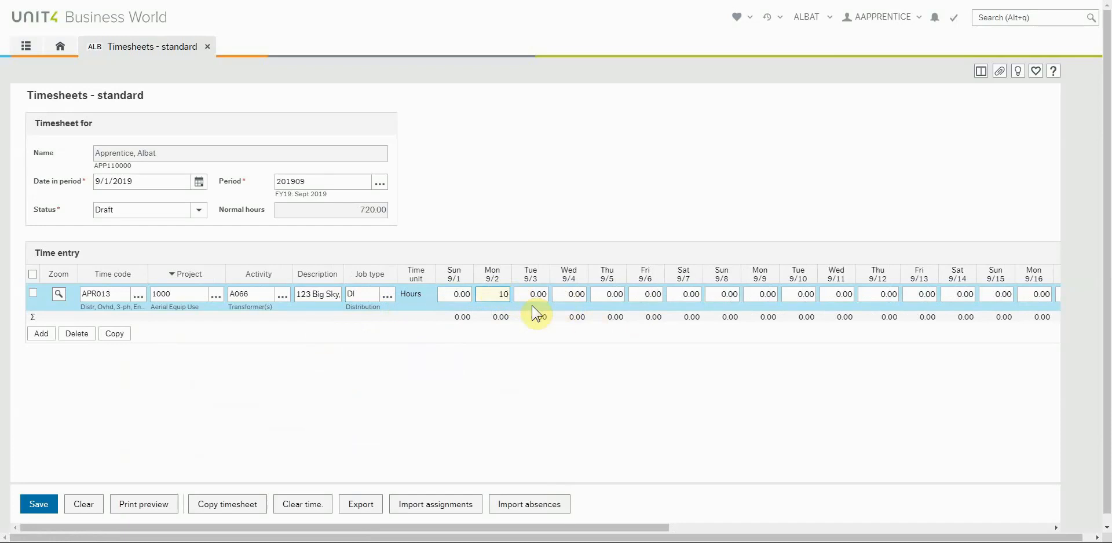
pyautogui.press('Tab')
# Add a second time entry row and set its time code to APR013 (Distr, Ovhd, 3-ph, Energized, New Constr)
pyautogui.click(42, 341)
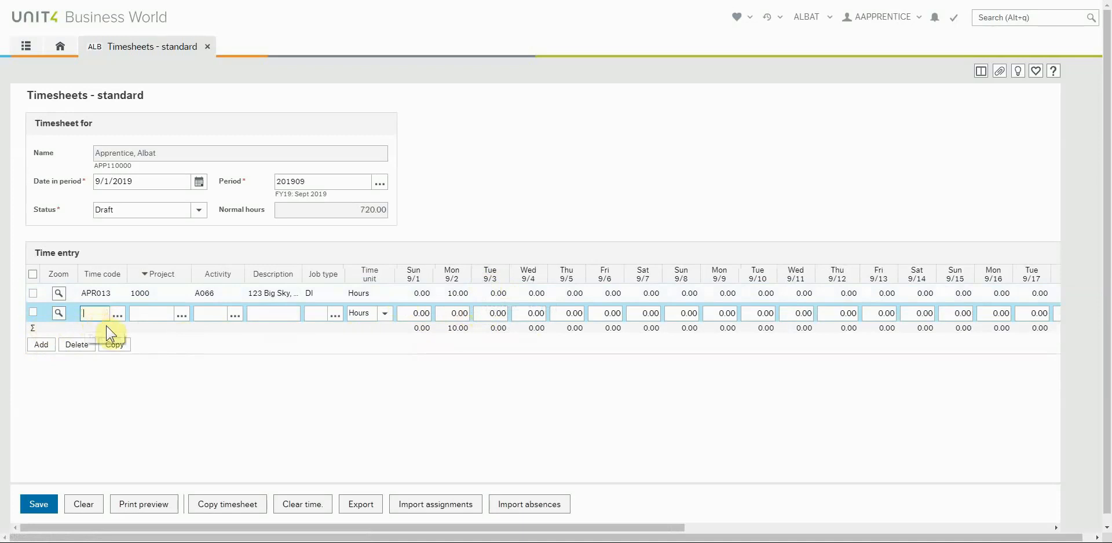
pyautogui.press('space')
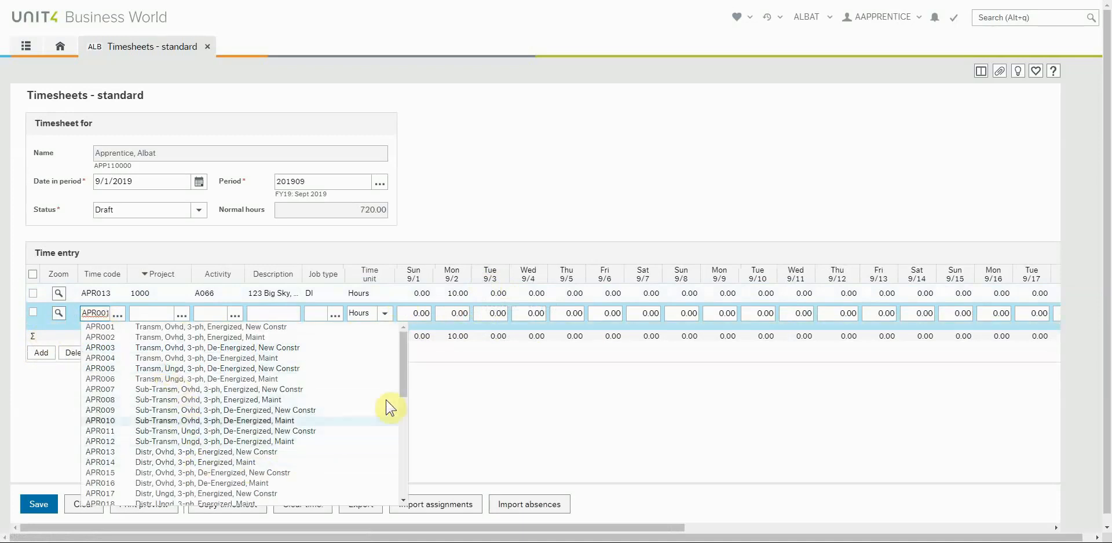
pyautogui.moveTo(402, 376); pyautogui.dragTo(422, 427)
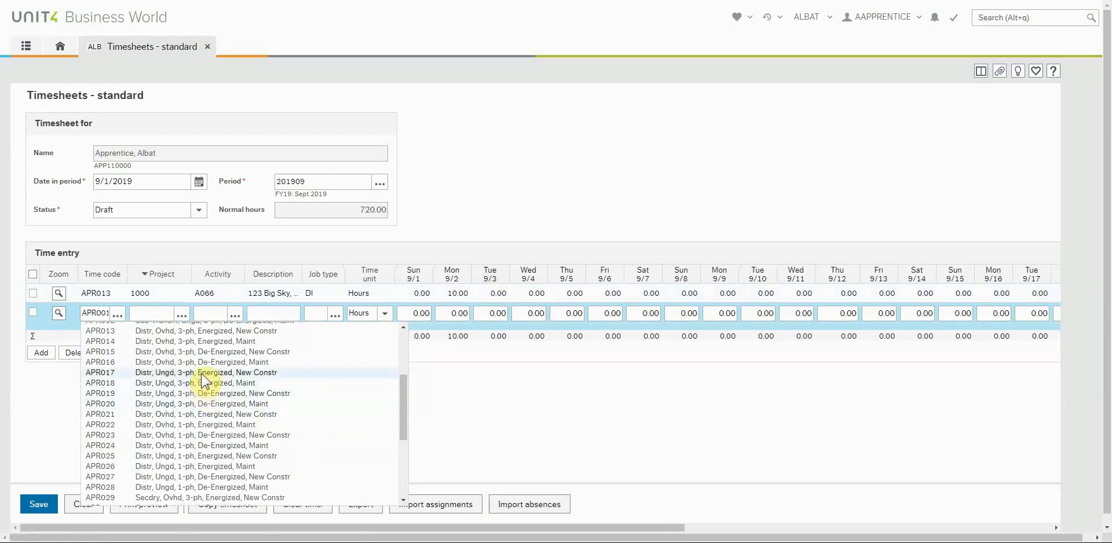
pyautogui.click(202, 333)
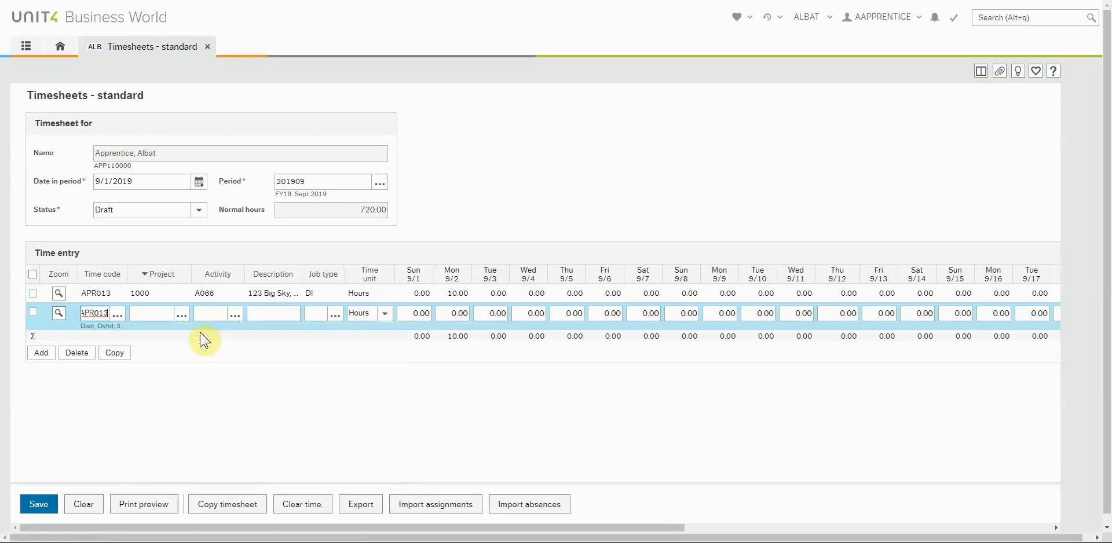
# Set the second row's project to 1004 (No Climbing) and its activity to A065 (Traffic Control)
pyautogui.click(155, 319)
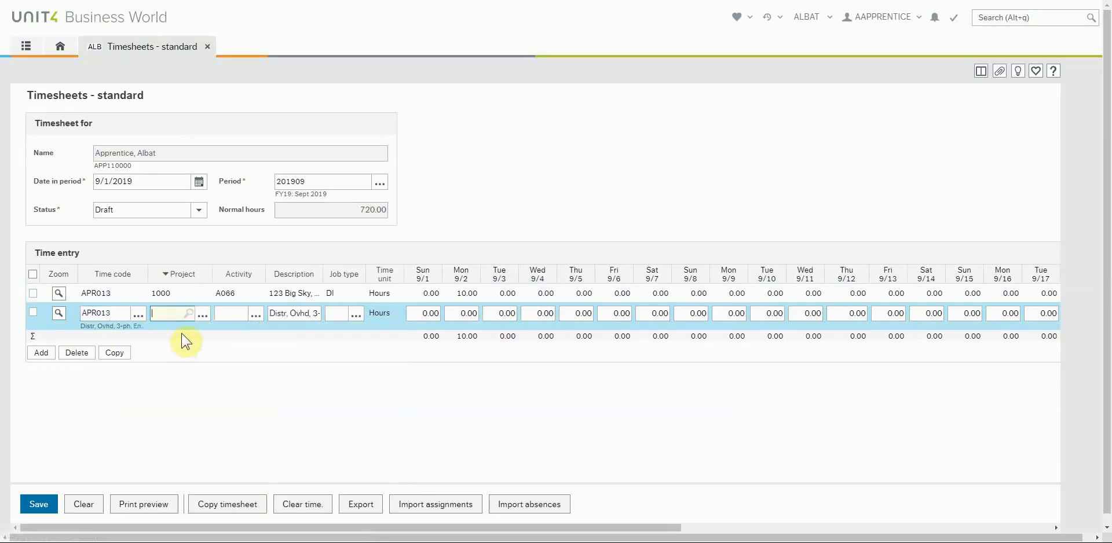
pyautogui.write('1000')
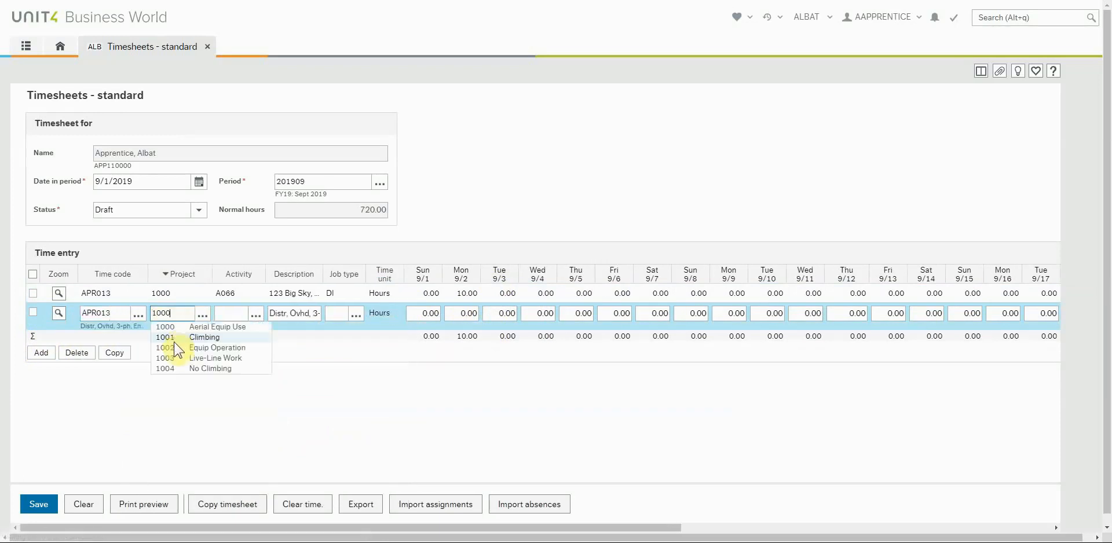
pyautogui.click(203, 370)
pyautogui.click(229, 315)
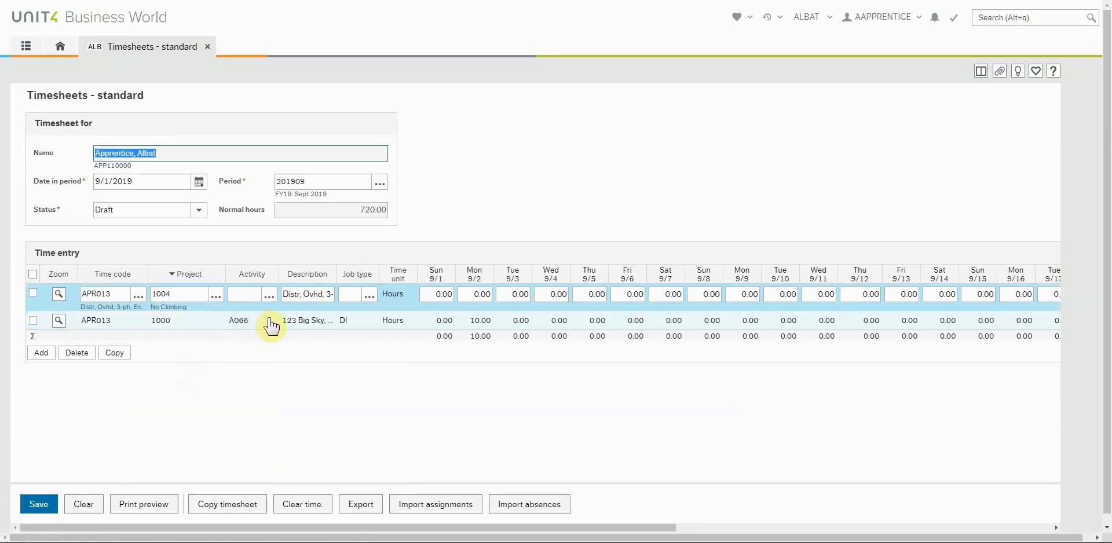
pyautogui.click(244, 294)
pyautogui.write('A001')
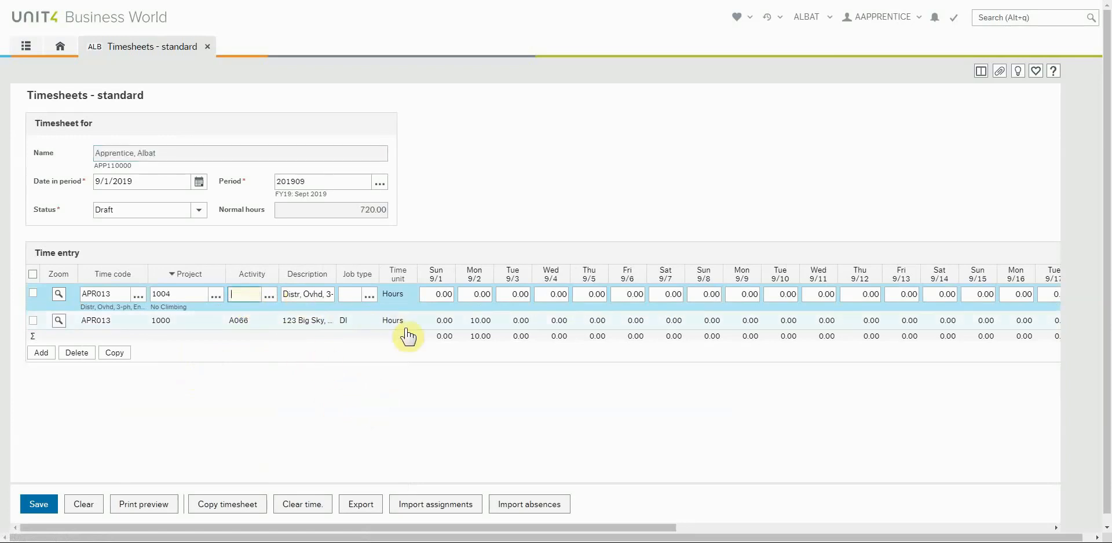
pyautogui.moveTo(532, 340); pyautogui.dragTo(565, 499)
pyautogui.click(336, 461)
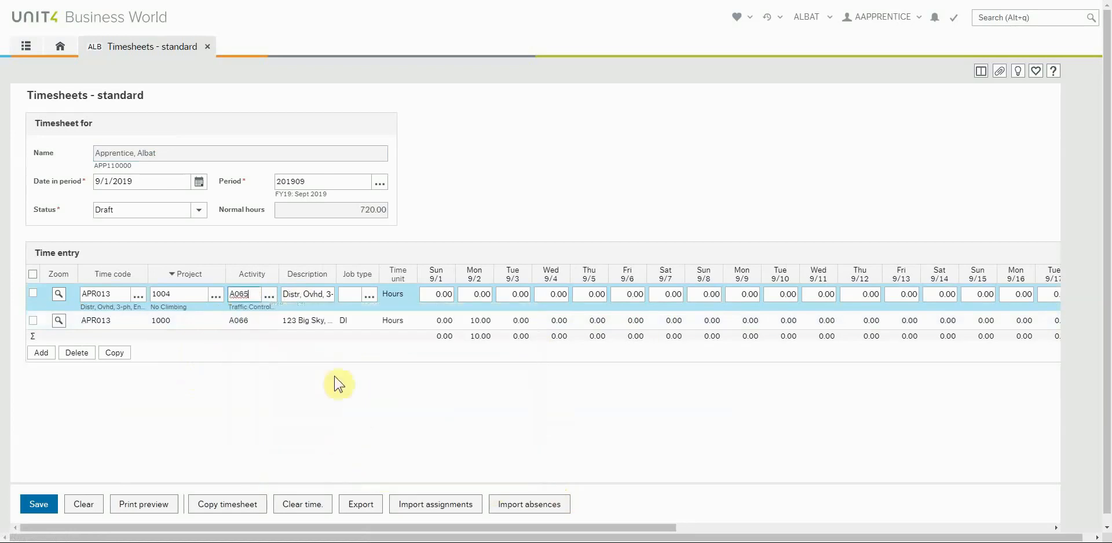
# Replace the project 1004 row's description with the job site address from the clipboard and set its job type to DI (Distribution)
pyautogui.click(298, 294)
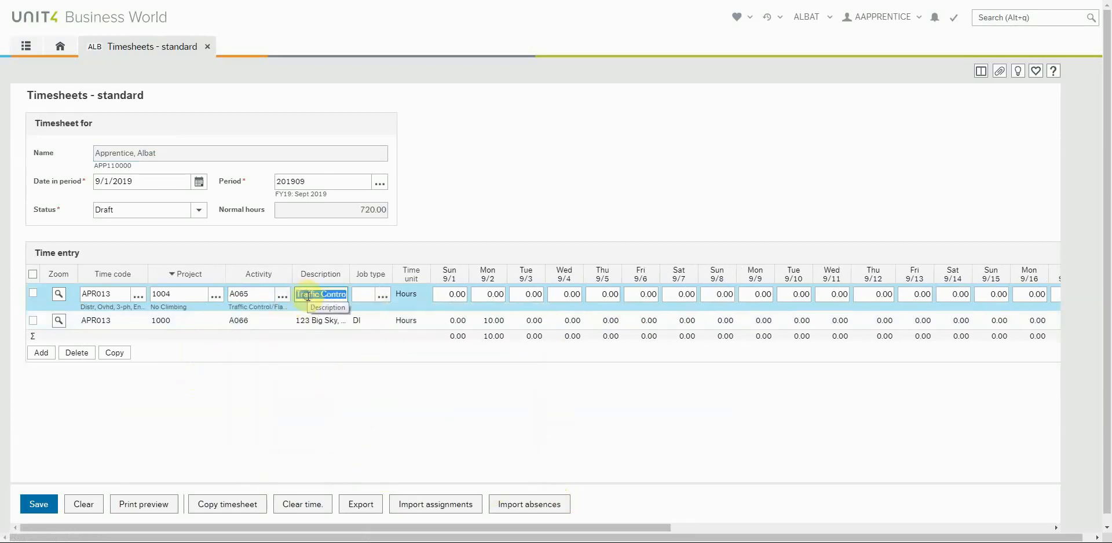
pyautogui.rightClick(302, 293)
pyautogui.click(343, 338)
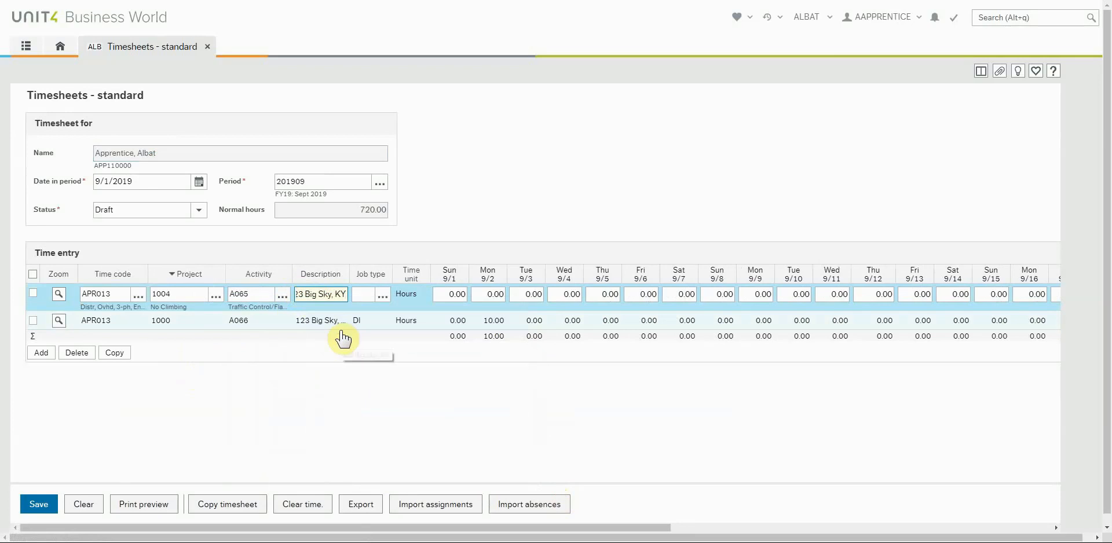
pyautogui.click(368, 296)
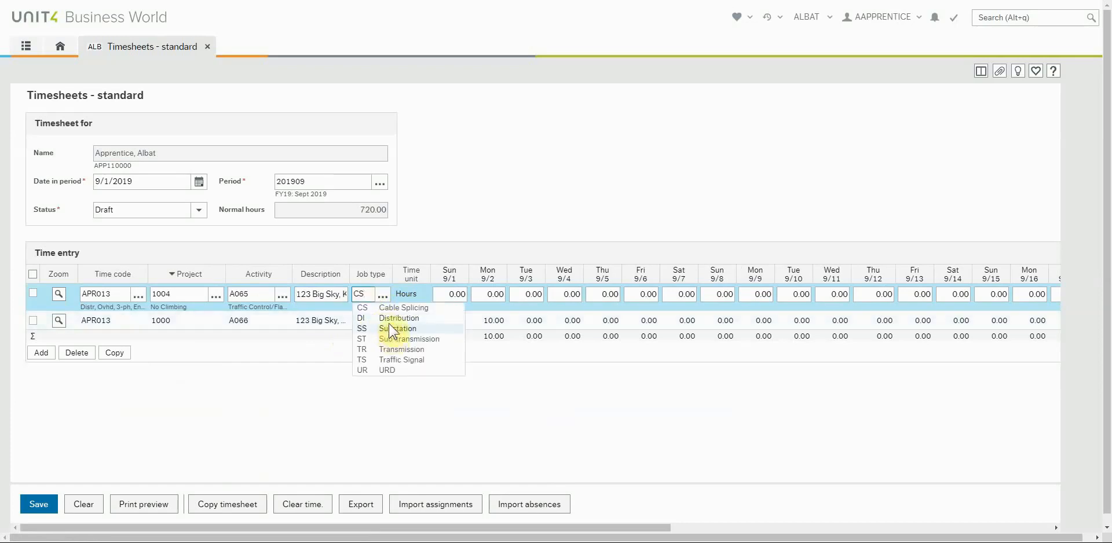
pyautogui.click(406, 320)
# Enter 10 hours for Tuesday 9/3 in the project 1004 row and save the timesheet as a draft
pyautogui.click(451, 300)
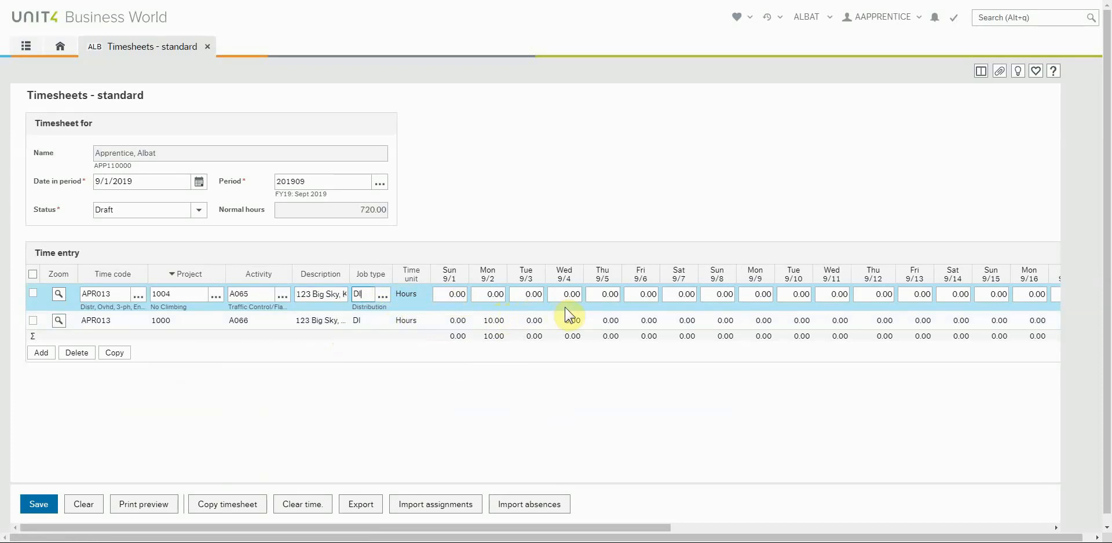
pyautogui.click(525, 296)
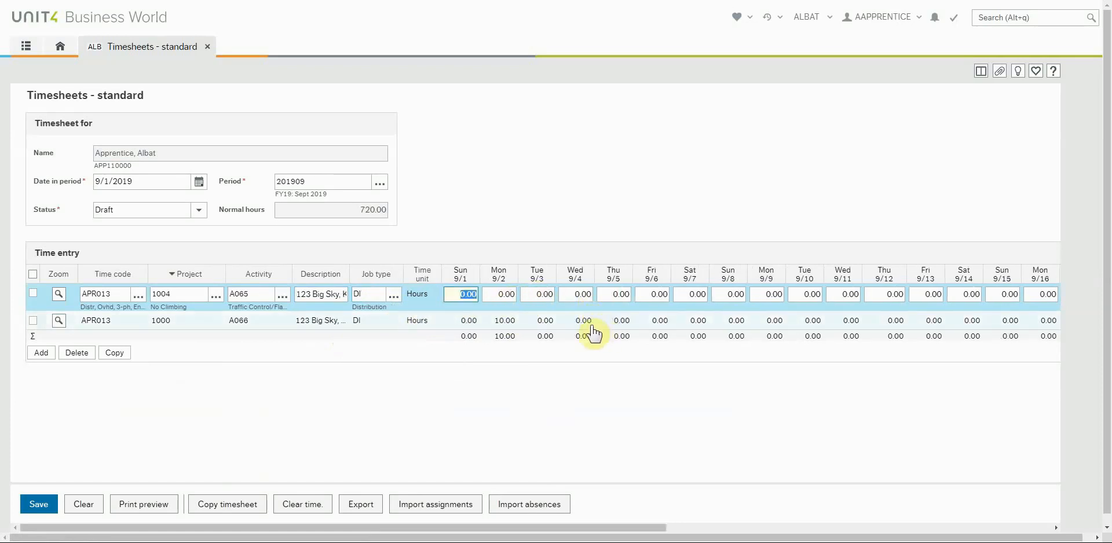
pyautogui.click(544, 295)
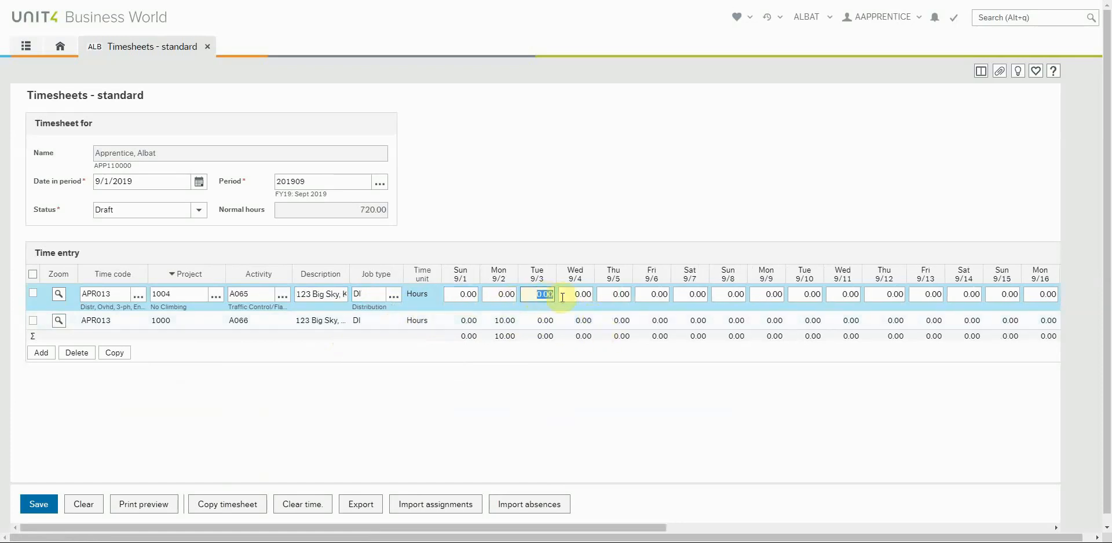
pyautogui.write('10')
pyautogui.click(570, 296)
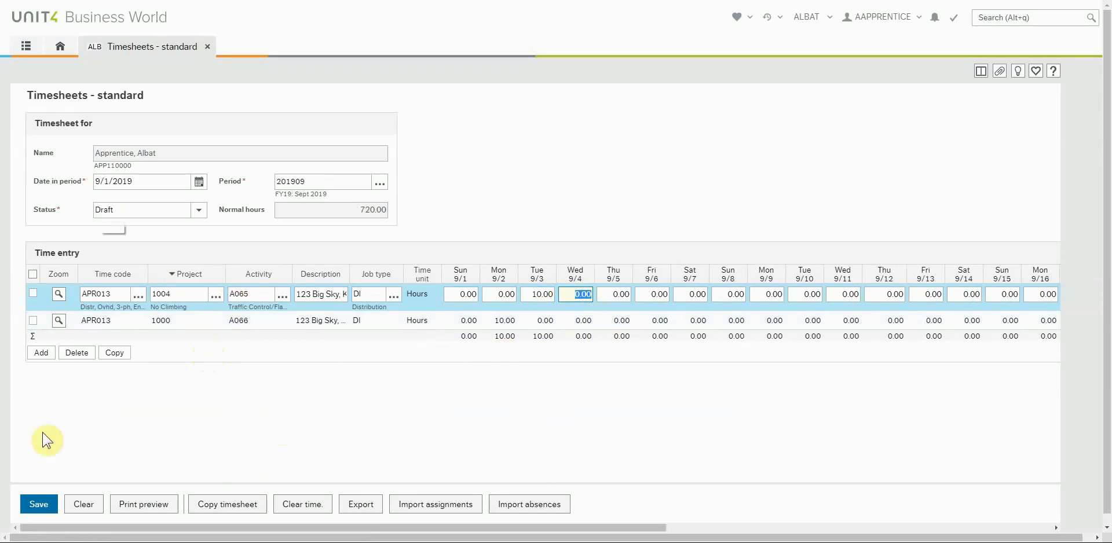
pyautogui.click(39, 504)
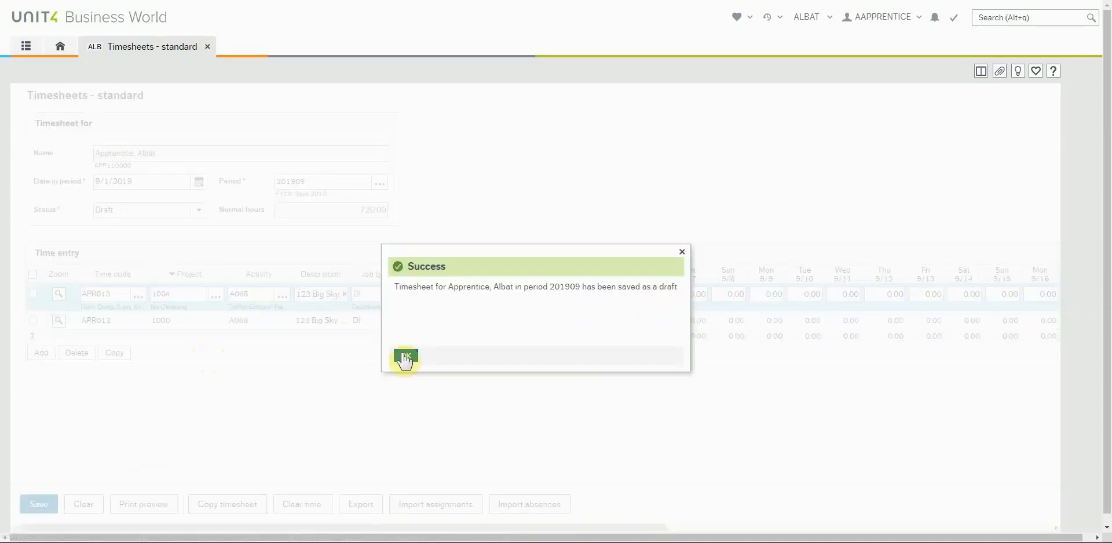
pyautogui.click(406, 355)
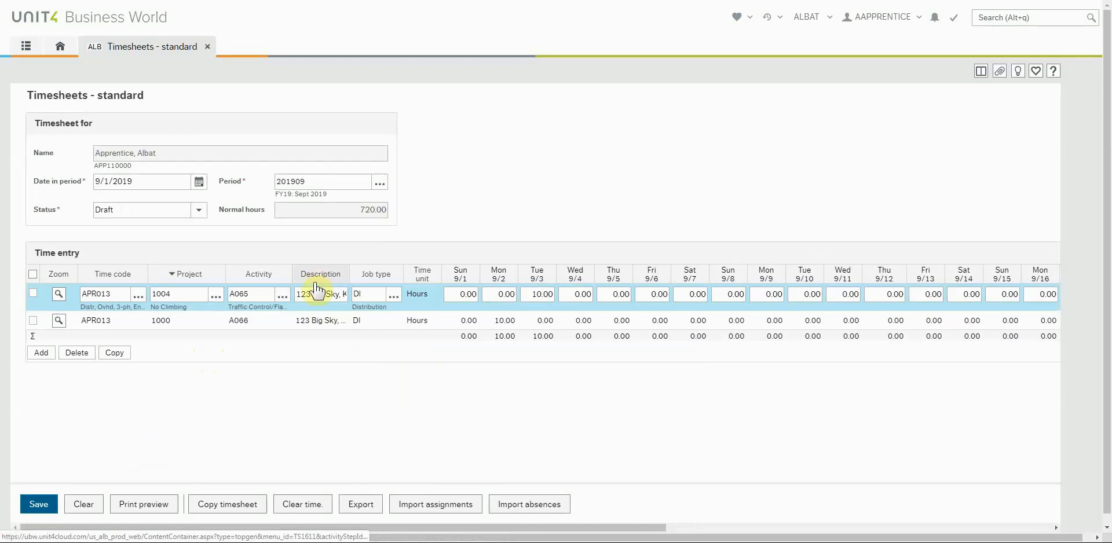